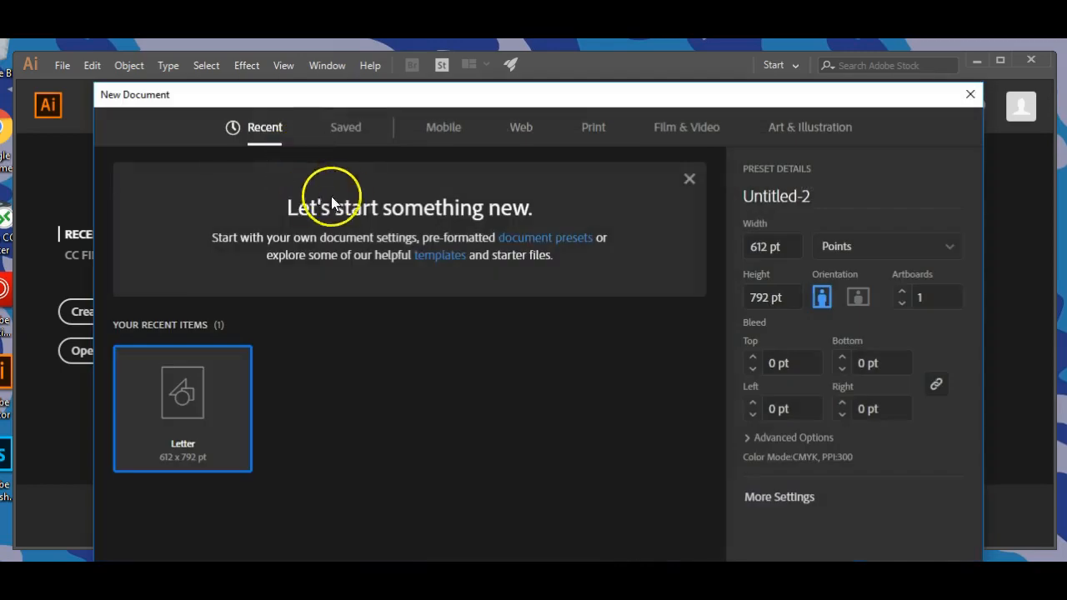
# Create a new print document from the Letter preset, 612 x 792 pt in portrait orientation.
pyautogui.click(587, 134)
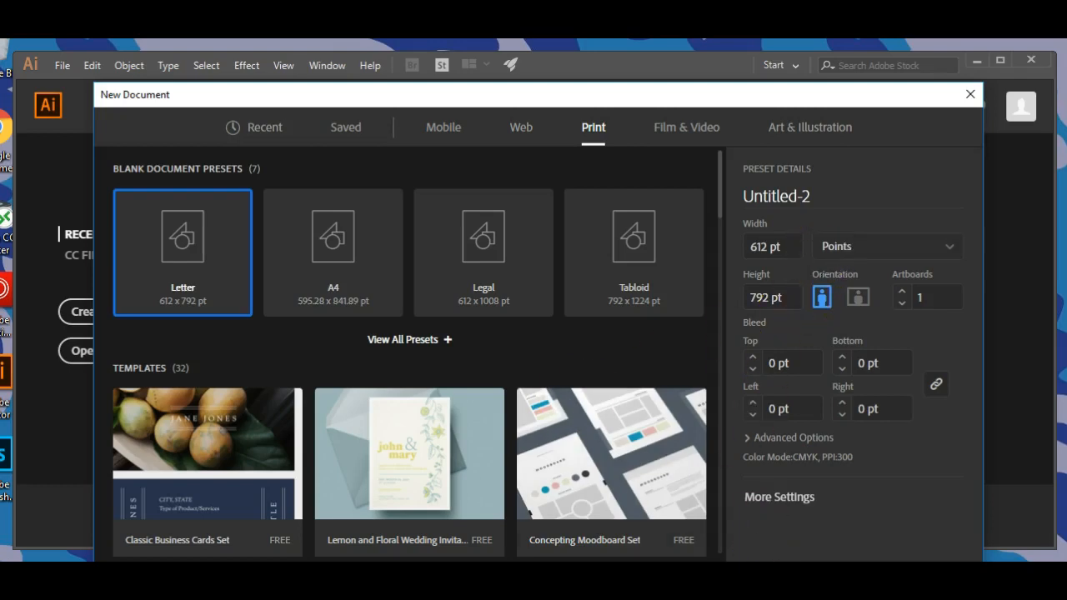
pyautogui.click(859, 587)
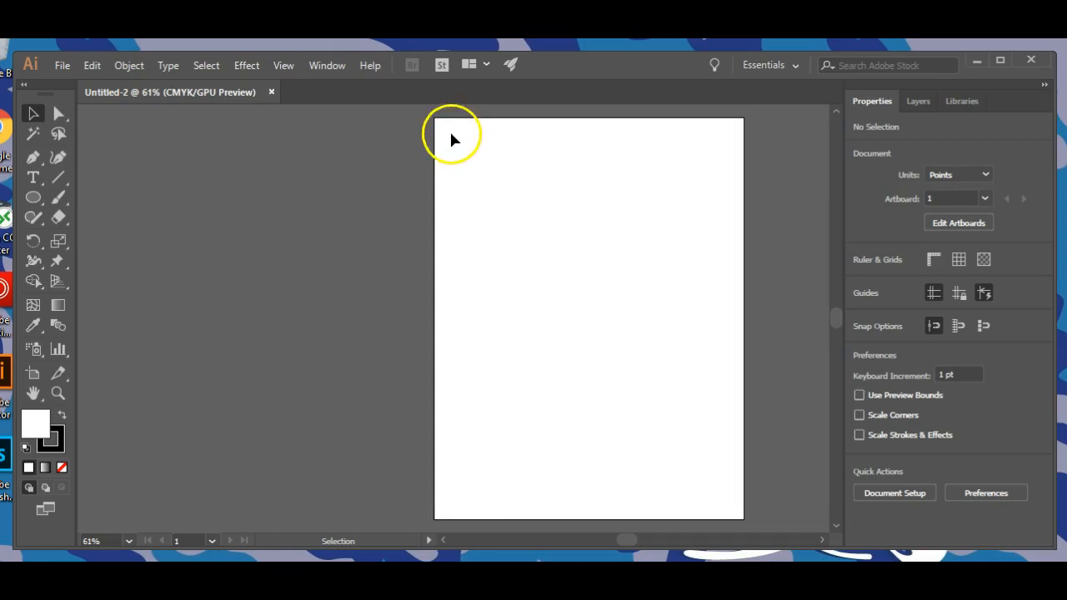
# Draw a horizontal line about 400 pt long near the artboard's upper edge and set its stroke weight to 8 pt.
pyautogui.click(62, 173)
pyautogui.moveTo(474, 165); pyautogui.dragTo(701, 168)
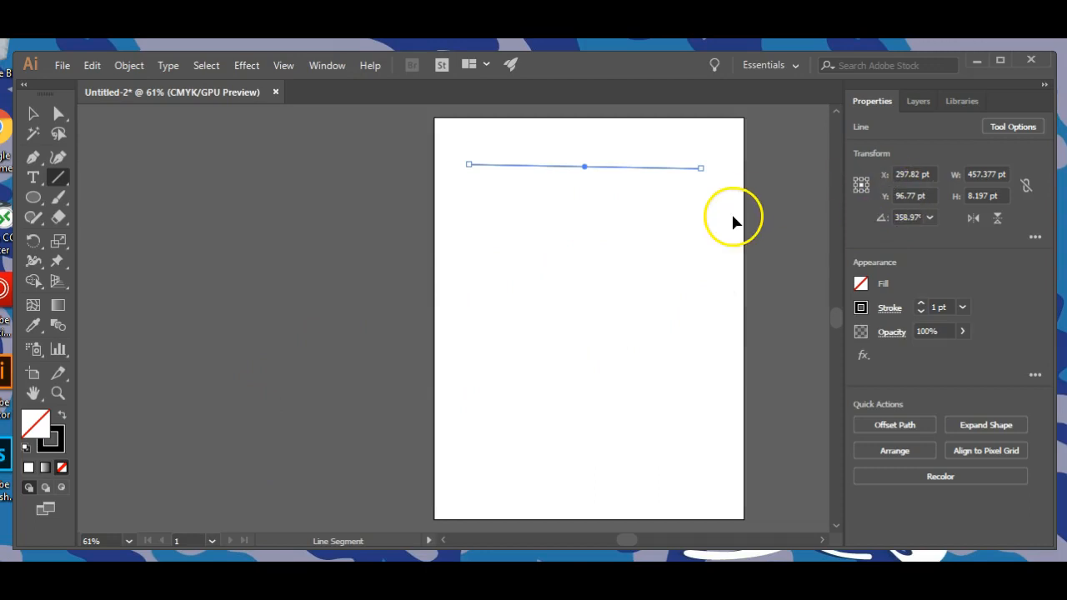
pyautogui.hotkey('ctrl', 'z')
pyautogui.moveTo(481, 165); pyautogui.dragTo(684, 165)
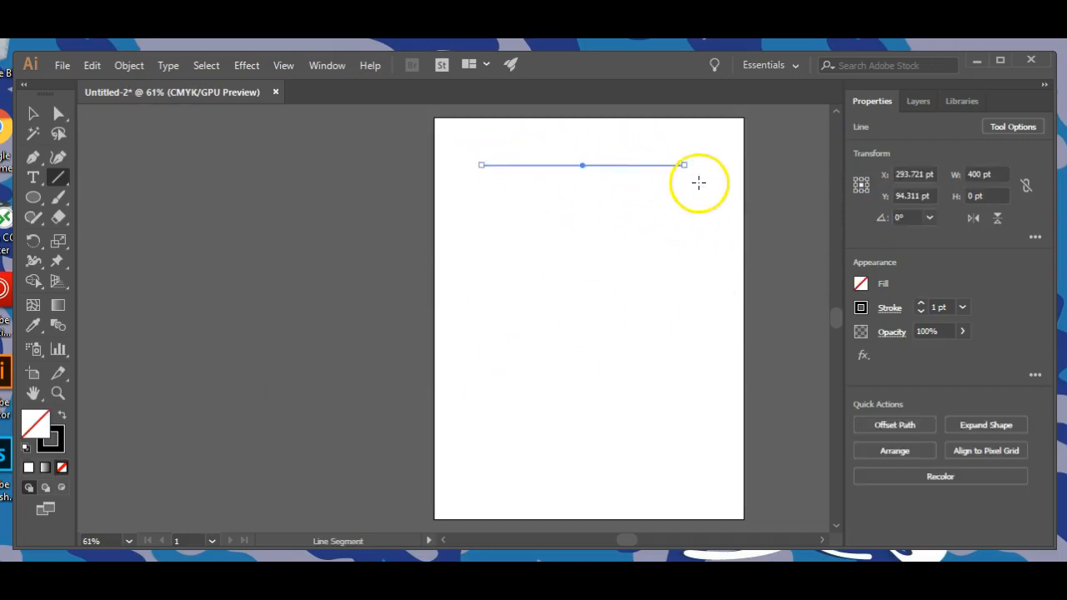
pyautogui.click(920, 306)
pyautogui.click(920, 306)
pyautogui.click(920, 306)
pyautogui.click(920, 306)
pyautogui.click(920, 306)
pyautogui.click(920, 306)
pyautogui.click(920, 306)
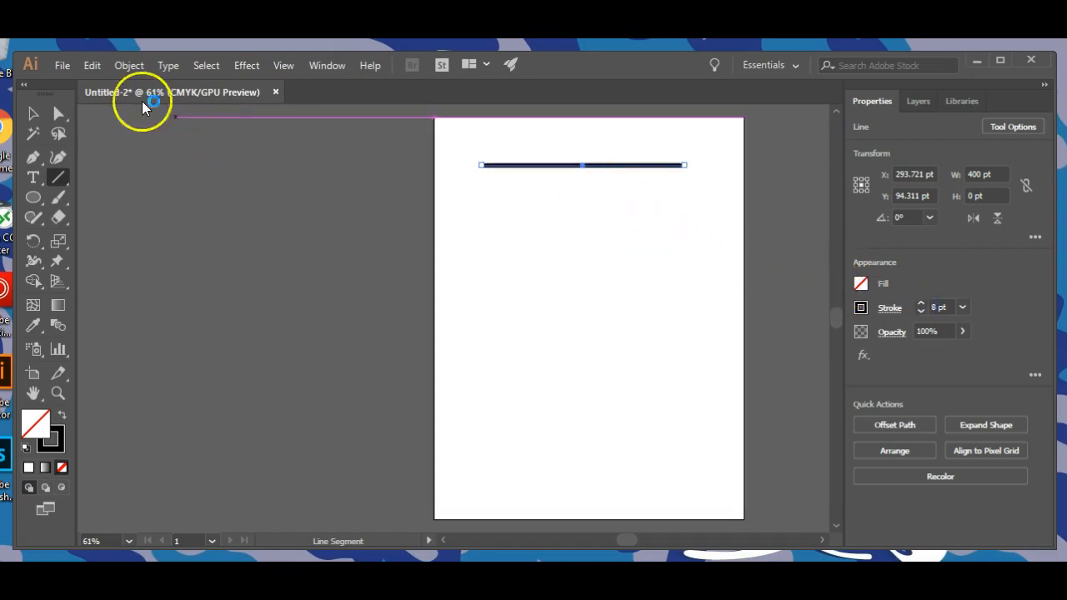
pyautogui.click(34, 113)
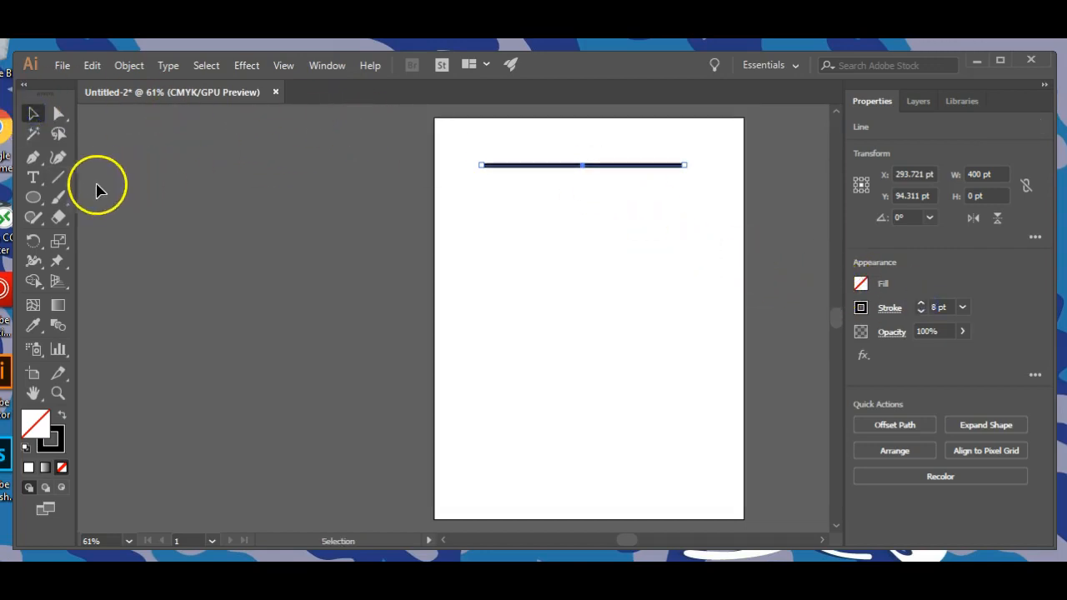
# Draw a second horizontal line about 400 pt long below the first and set its stroke weight to 16 pt.
pyautogui.click(59, 176)
pyautogui.moveTo(481, 188); pyautogui.dragTo(683, 207)
pyautogui.click(920, 304)
pyautogui.click(921, 304)
pyautogui.click(921, 304)
pyautogui.click(920, 304)
pyautogui.click(921, 304)
pyautogui.click(921, 304)
pyautogui.click(920, 304)
pyautogui.click(921, 305)
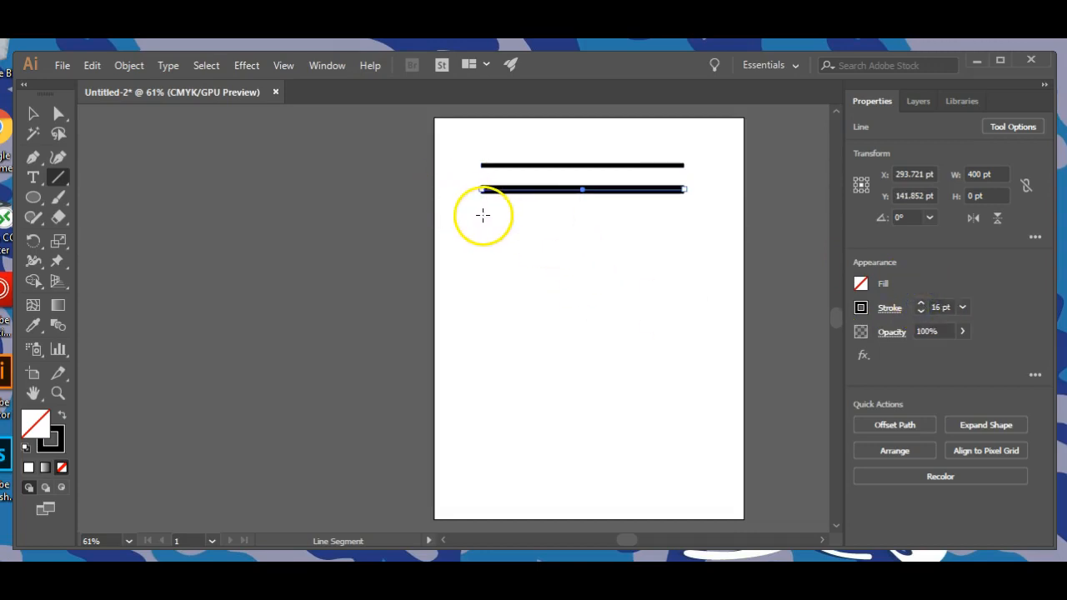
# Draw a third horizontal line about 400 pt long below the second and set its stroke weight to 25 pt.
pyautogui.moveTo(482, 213); pyautogui.dragTo(686, 221)
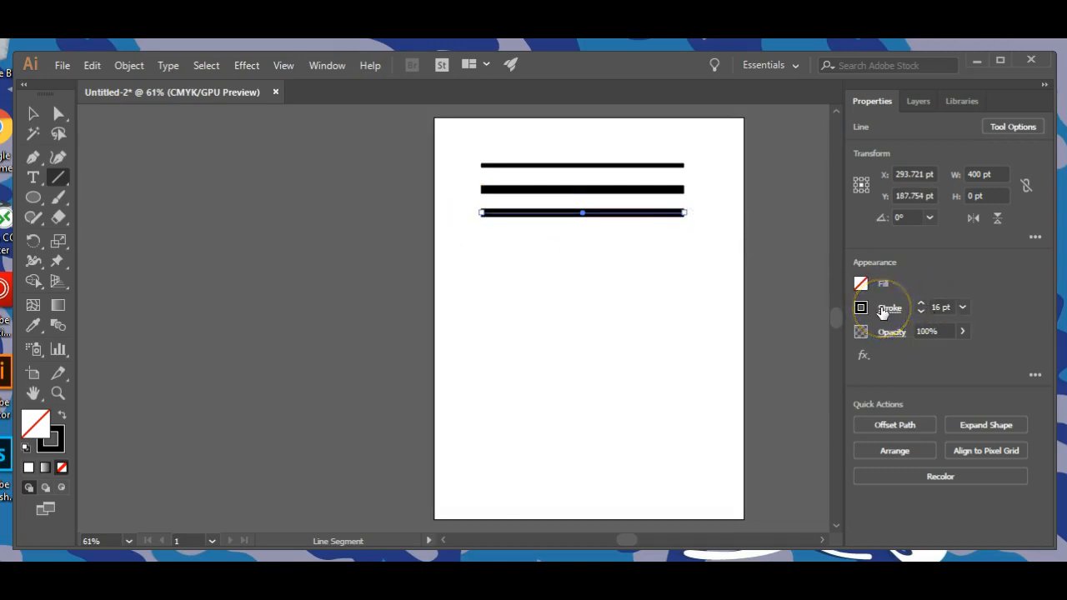
pyautogui.click(922, 304)
pyautogui.click(922, 304)
pyautogui.click(921, 304)
pyautogui.click(922, 304)
pyautogui.click(922, 304)
pyautogui.click(922, 304)
pyautogui.click(922, 304)
pyautogui.click(921, 304)
pyautogui.click(921, 304)
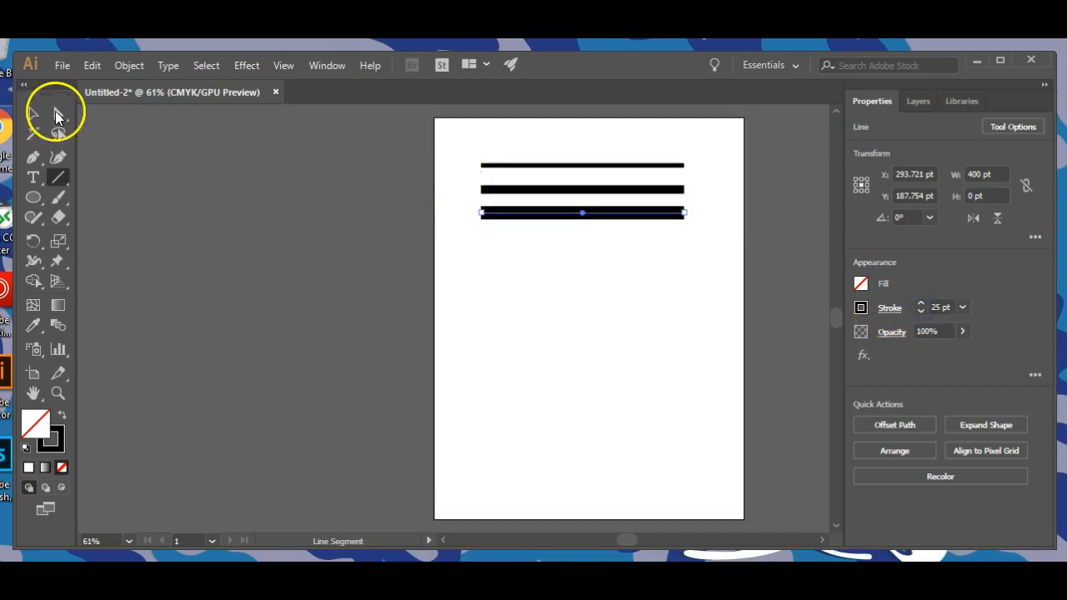
# Move the 16 pt and 25 pt lines upward to tighten the spacing between the three black lines.
pyautogui.click(33, 113)
pyautogui.click(550, 269)
pyautogui.moveTo(567, 194); pyautogui.dragTo(605, 225)
pyautogui.click(479, 131)
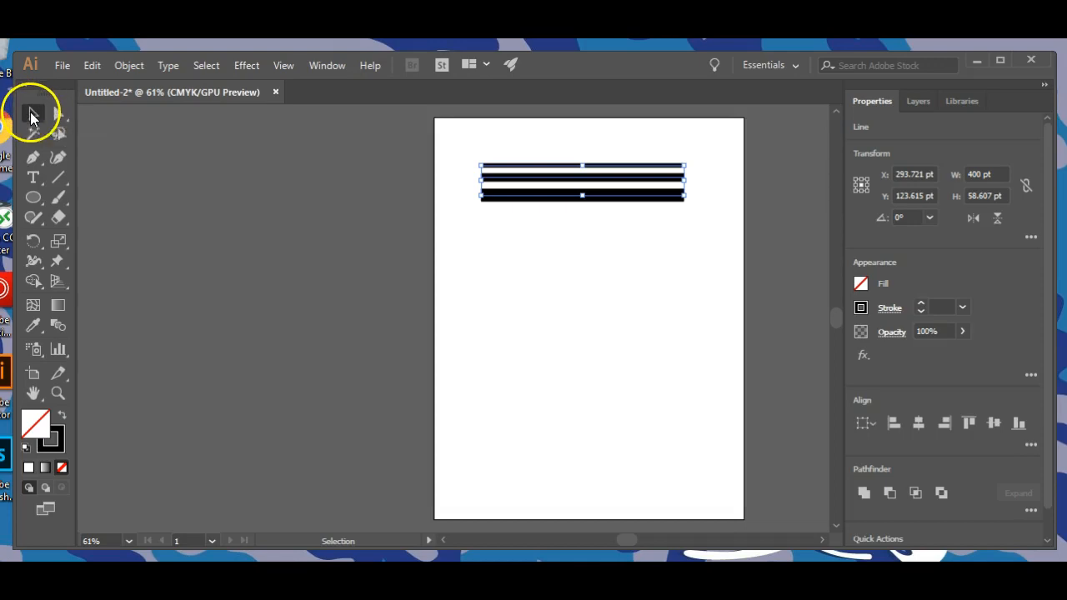
# Select all three black lines together.
pyautogui.click(491, 152)
pyautogui.moveTo(491, 152); pyautogui.dragTo(599, 236)
pyautogui.click(523, 146)
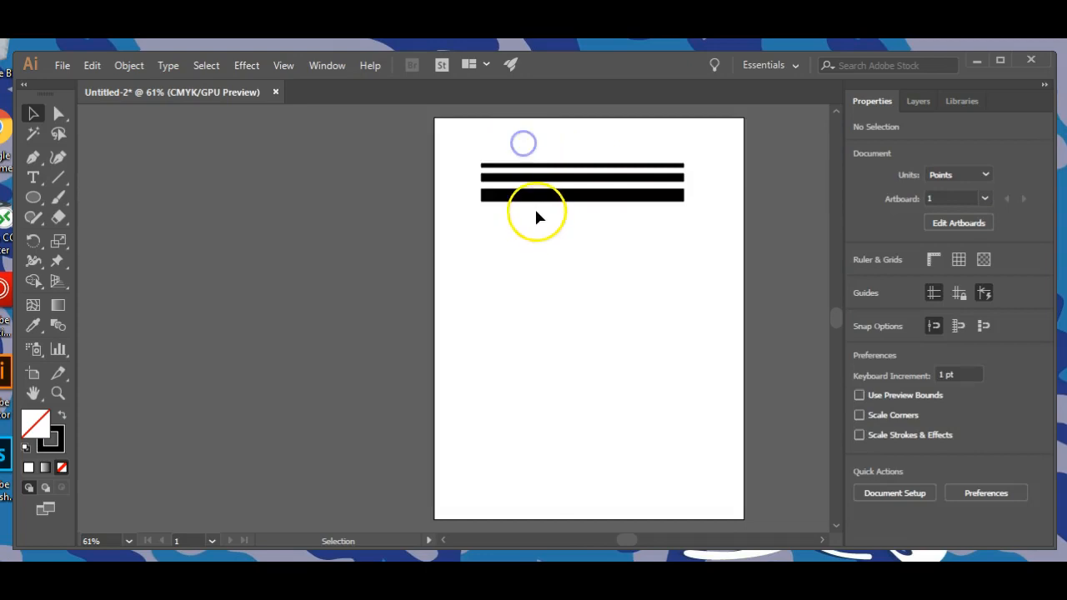
pyautogui.click(548, 195)
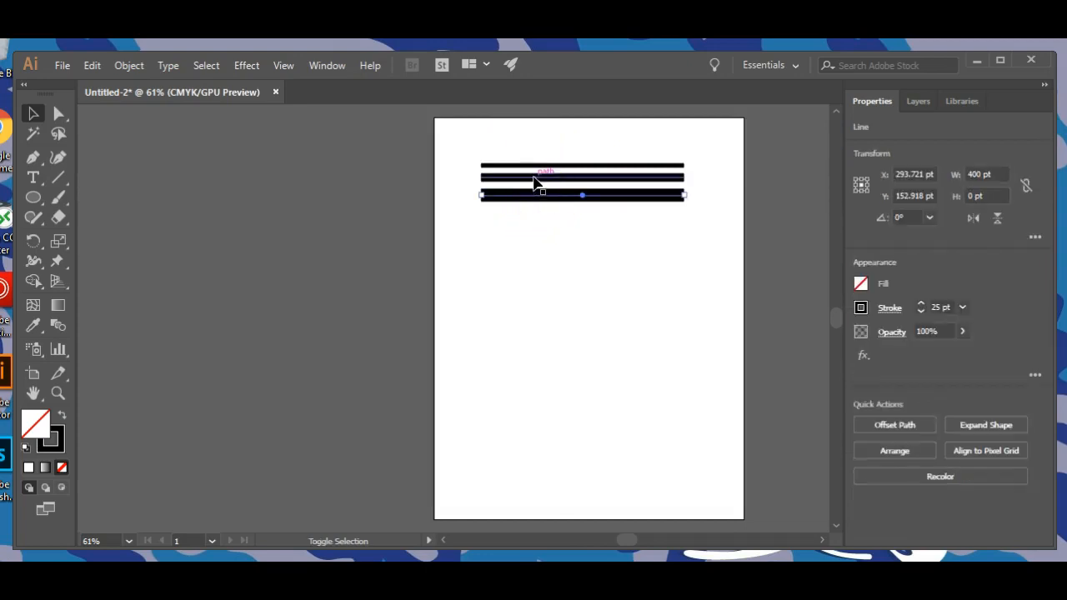
pyautogui.keyDown('shift'); pyautogui.click(540, 177); pyautogui.keyUp('shift')
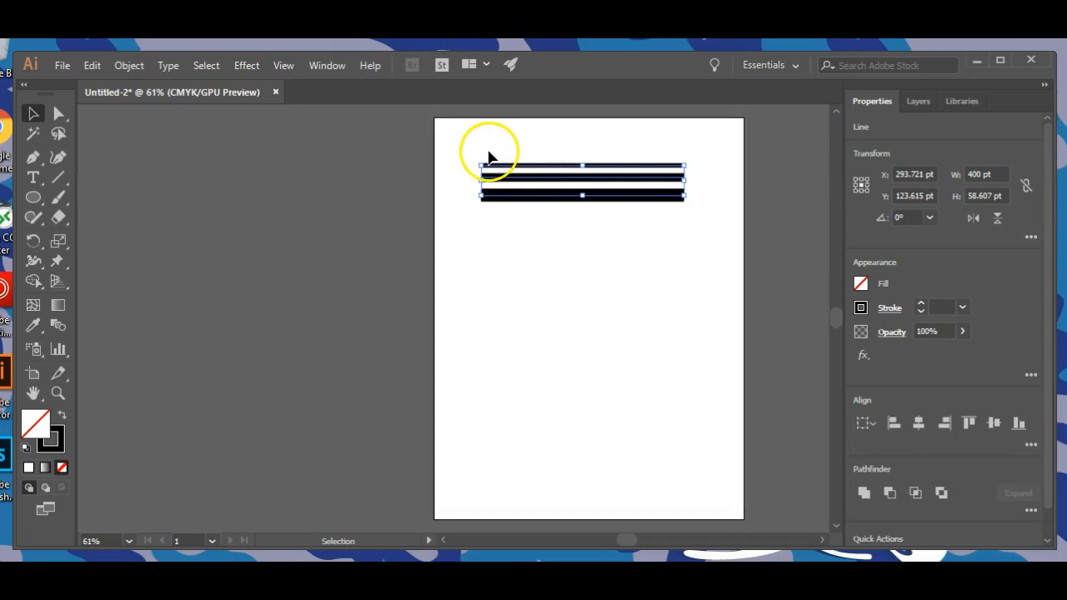
# Try copying and pasting the three selected lines, undoing each paste.
pyautogui.click(87, 65)
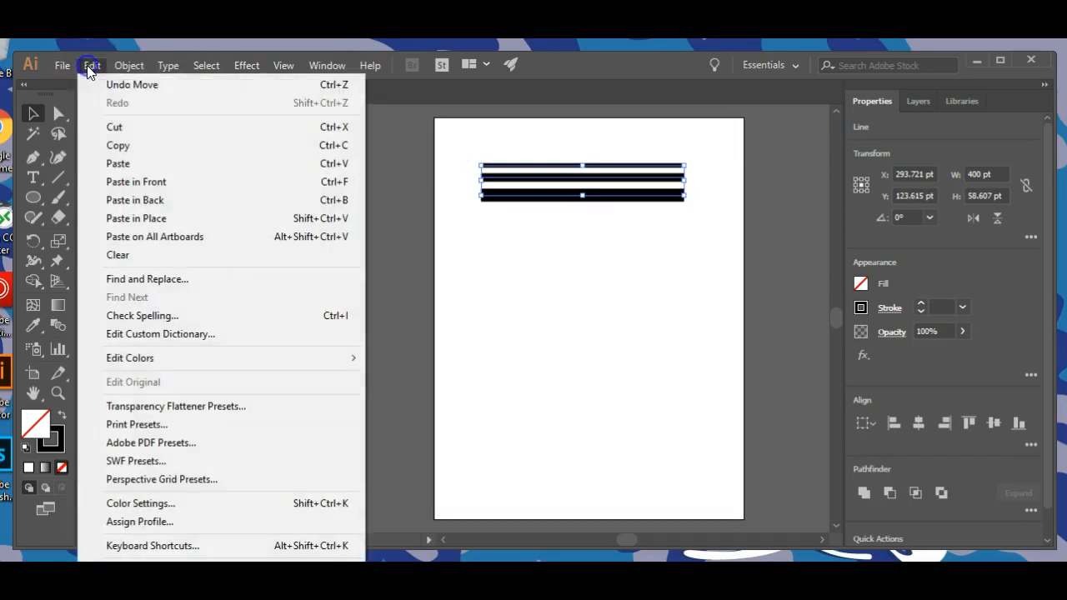
pyautogui.click(123, 146)
pyautogui.click(87, 65)
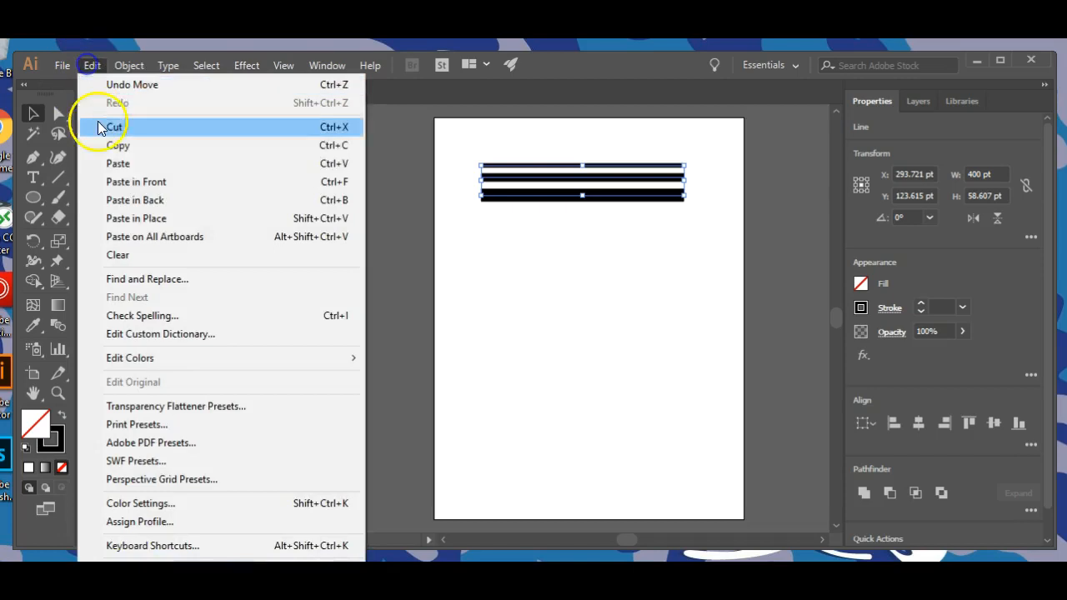
pyautogui.click(118, 164)
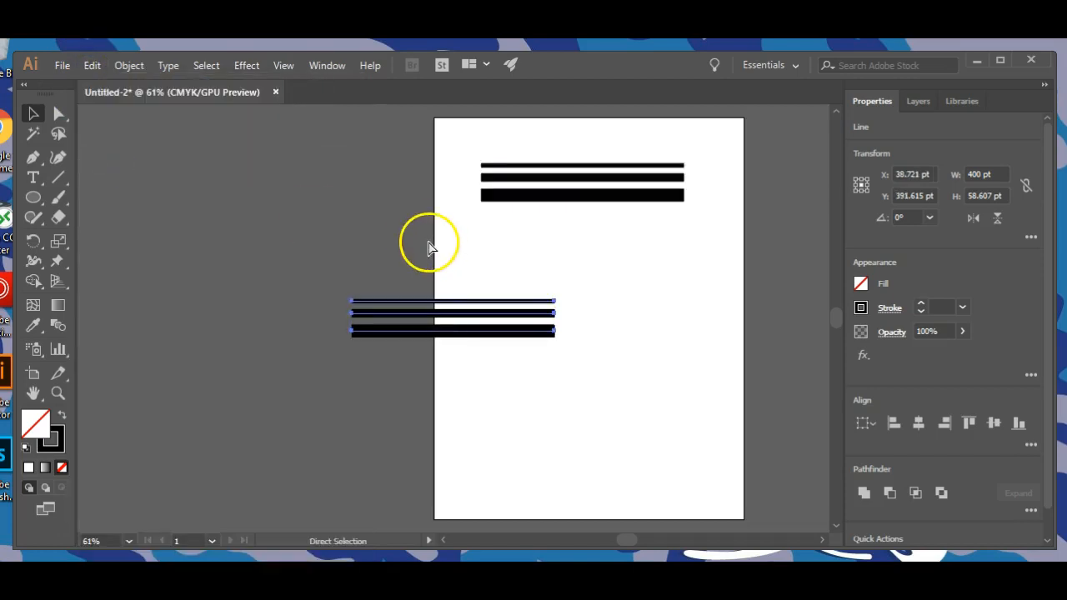
pyautogui.hotkey('ctrl', 'z')
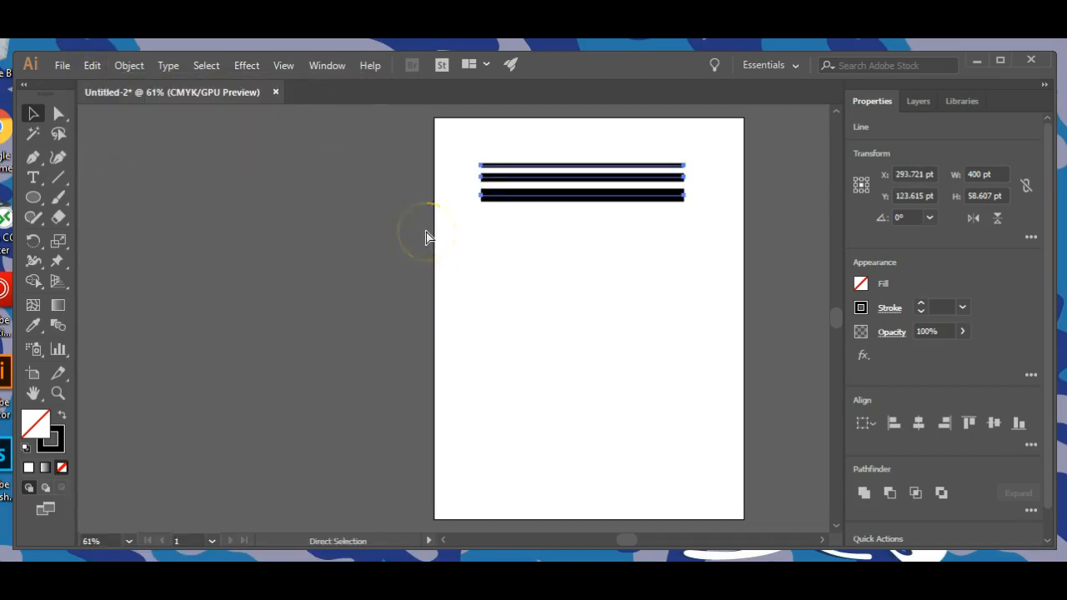
pyautogui.hotkey('ctrl', 'v')
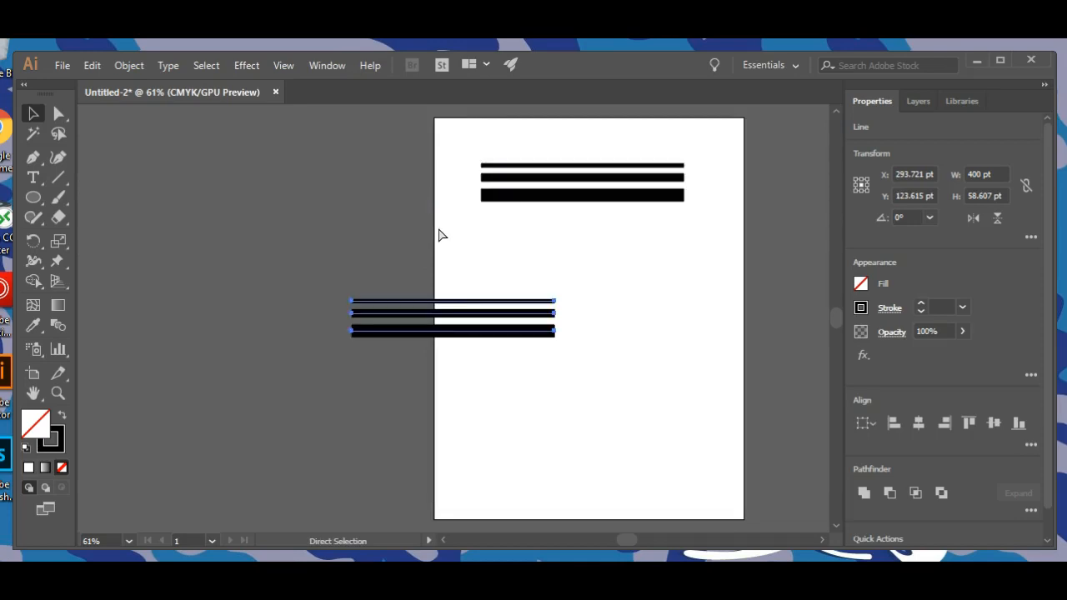
pyautogui.hotkey('ctrl', 'z')
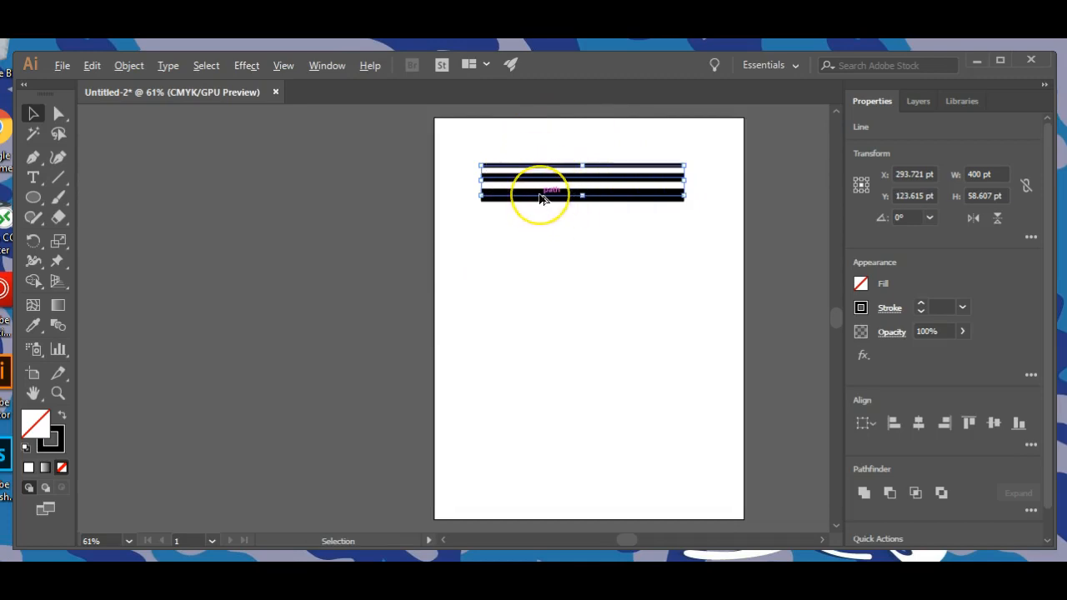
# Duplicate the three black lines straight down, about 104 pt below the originals, and clear the selection.
pyautogui.moveTo(539, 197); pyautogui.dragTo(539, 250)
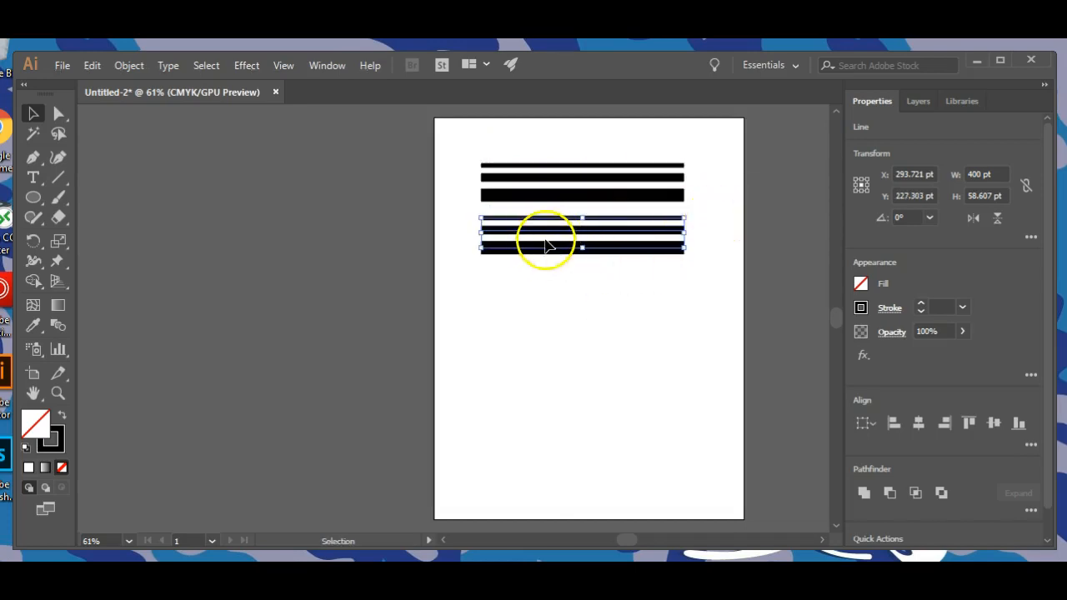
pyautogui.click(497, 311)
# Change the stroke colour of the thin 8 pt line in the duplicated set to a dark blue swatch.
pyautogui.hotkey('ctrl', '=')
pyautogui.hotkey('ctrl', '=')
pyautogui.hotkey('ctrl', '=')
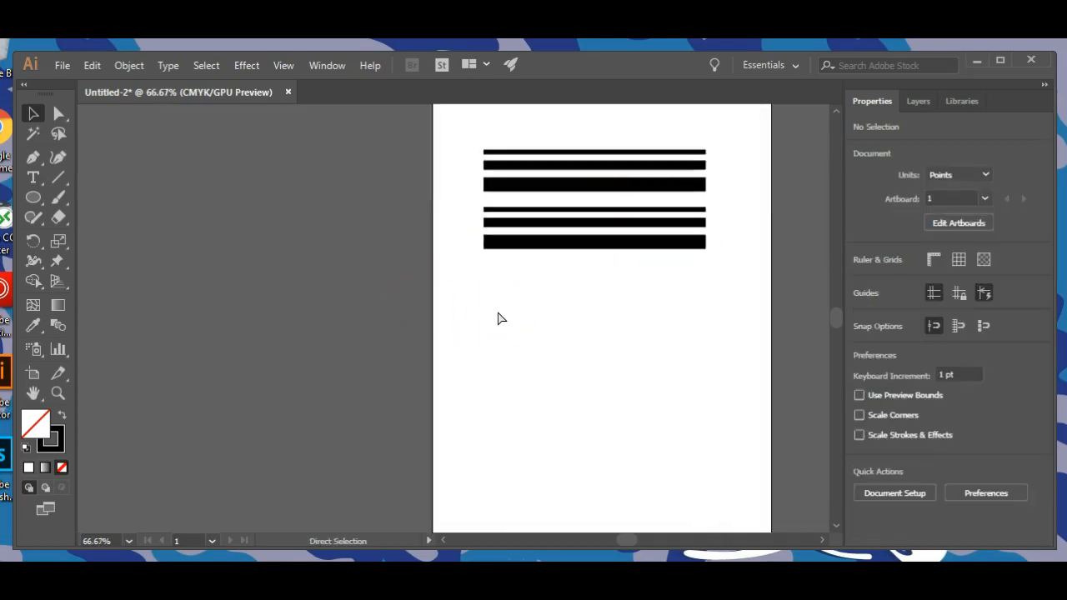
pyautogui.moveTo(609, 324); pyautogui.dragTo(339, 472)
pyautogui.click(472, 238)
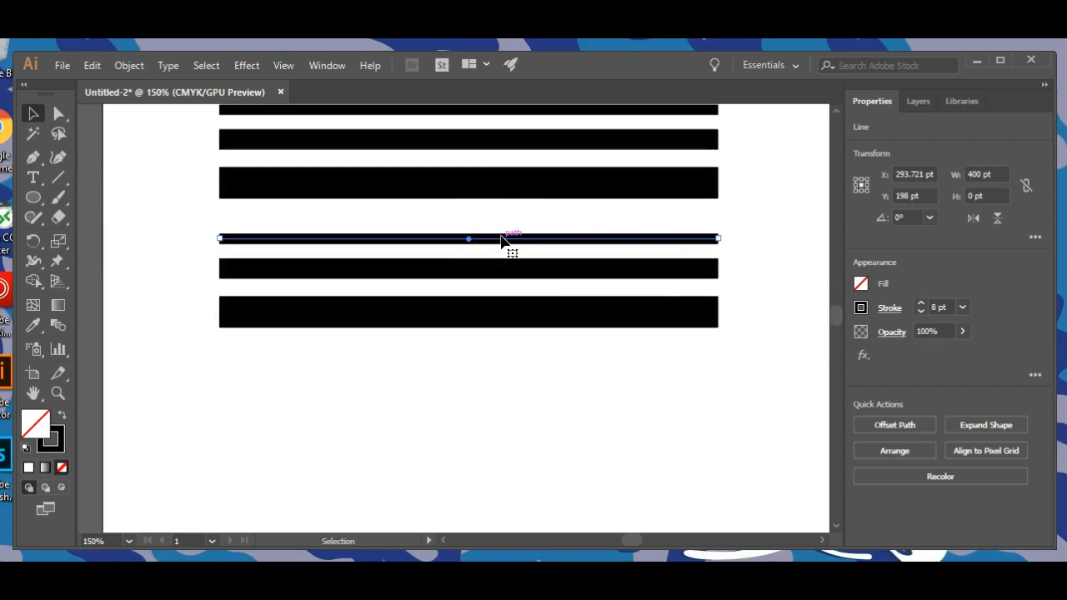
pyautogui.click(861, 308)
pyautogui.click(773, 366)
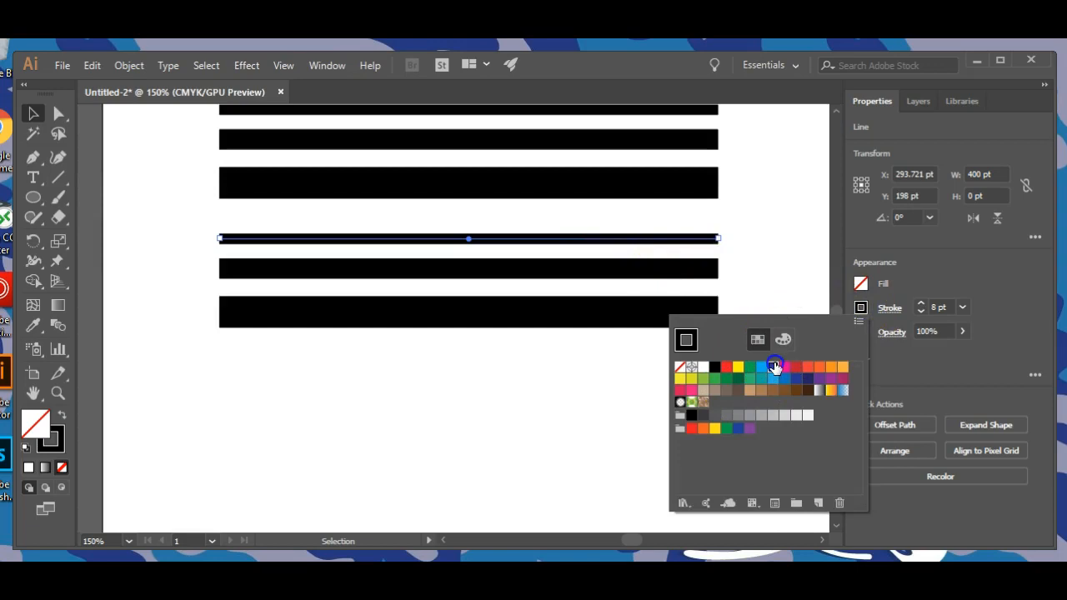
# Recolour the 16 pt line in the duplicated set yellow-green, about C 24, M 0, Y 100, K 0.
pyautogui.click(601, 270)
pyautogui.click(595, 270)
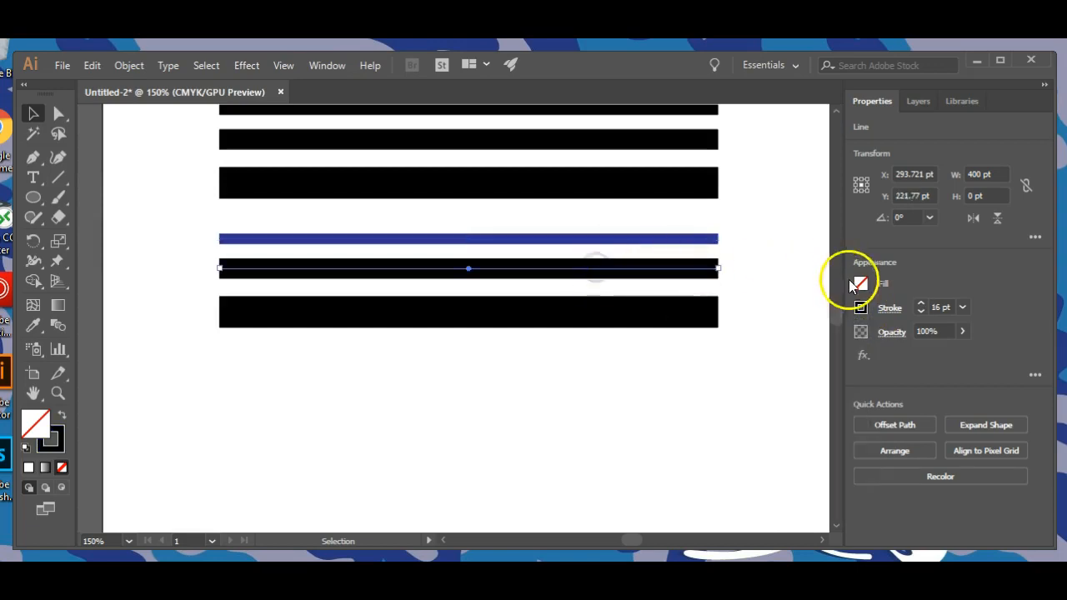
pyautogui.click(62, 449)
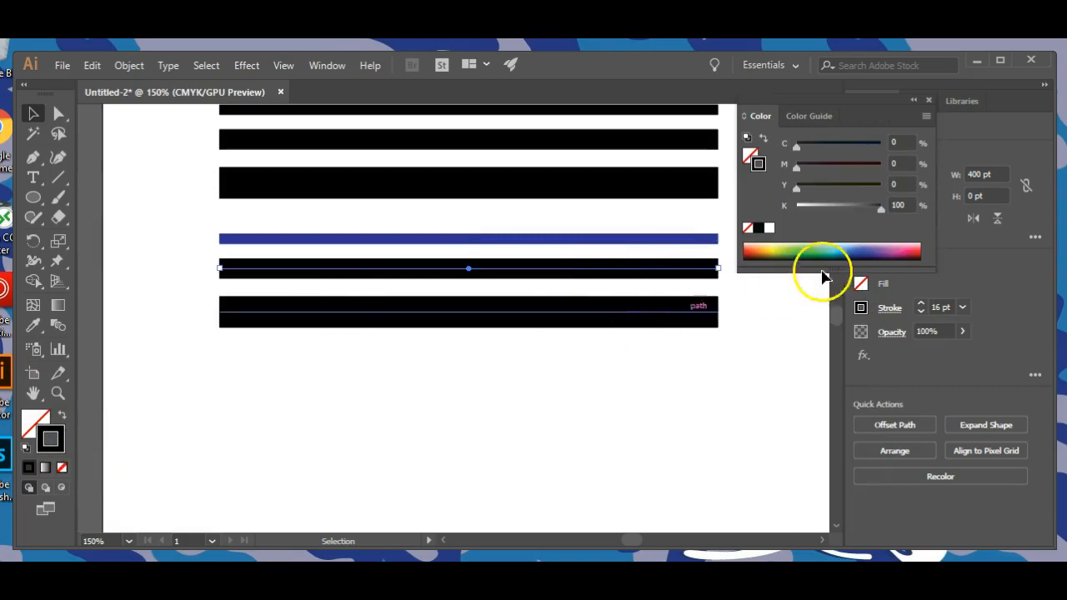
pyautogui.moveTo(804, 241); pyautogui.dragTo(780, 246)
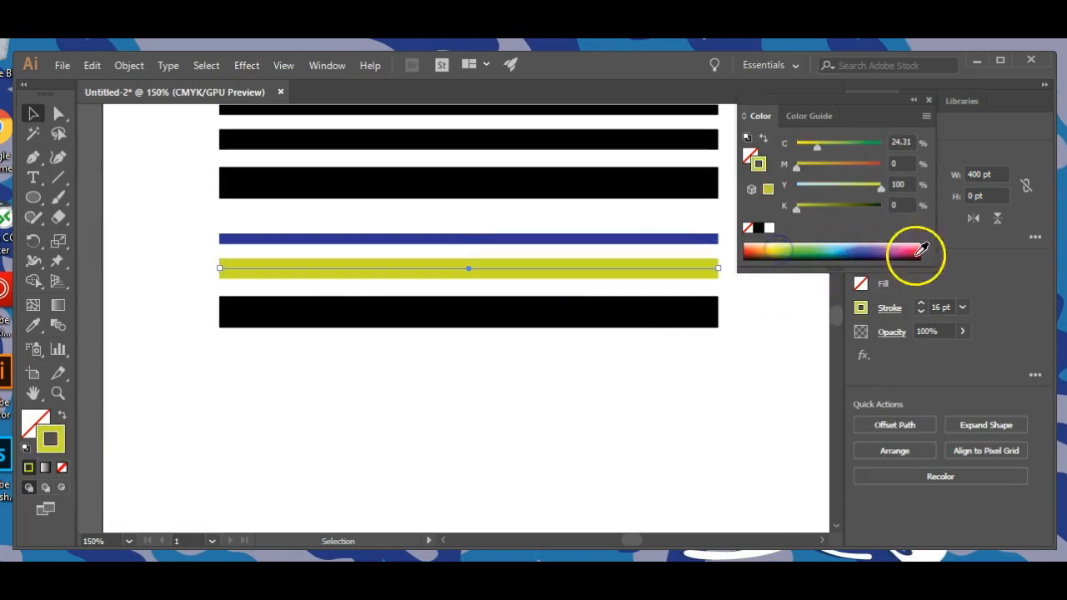
# Recolour the 25 pt line in the duplicated set dark red, about C 24, M 100, Y 87, K 20, and dismiss the colour controls.
pyautogui.click(495, 308)
pyautogui.click(900, 247)
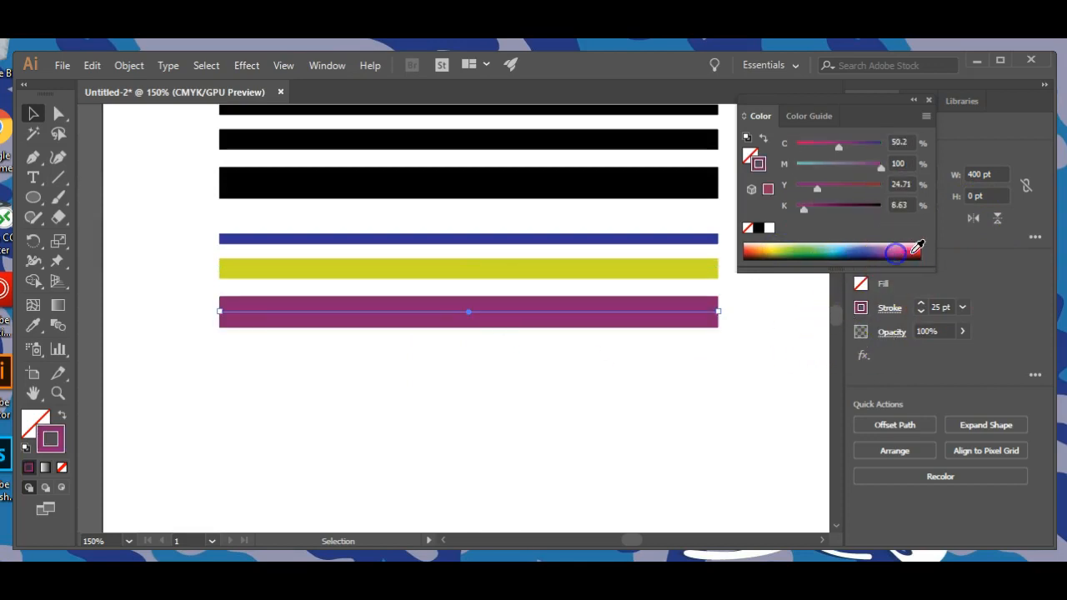
pyautogui.click(33, 113)
pyautogui.click(131, 311)
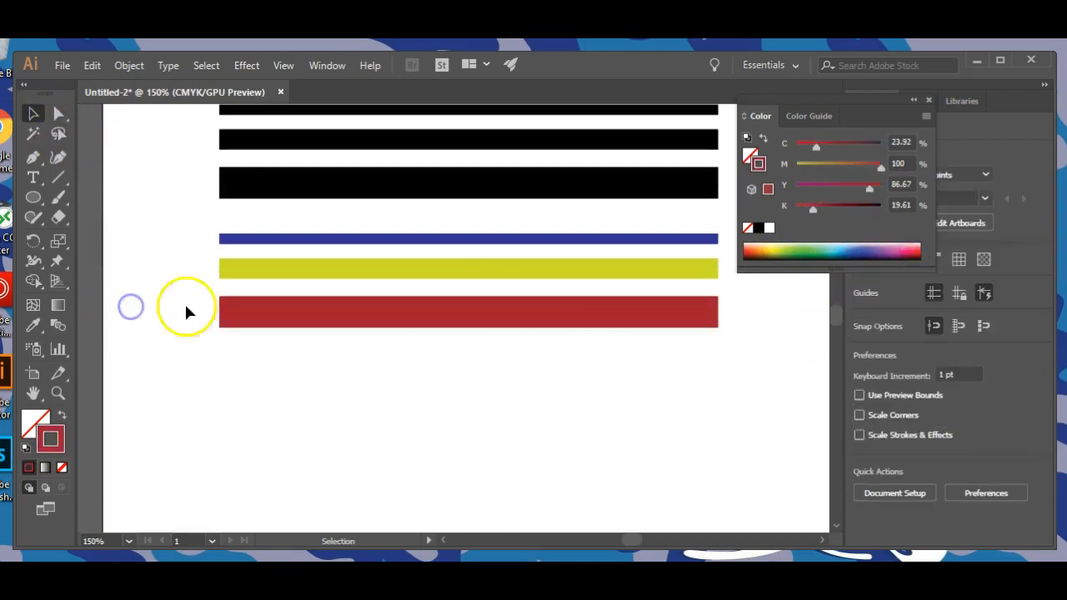
pyautogui.click(928, 102)
# Duplicate the blue, yellow-green and red lines straight down, about 100 pt below the coloured set, and clear the selection.
pyautogui.moveTo(217, 221); pyautogui.dragTo(412, 379)
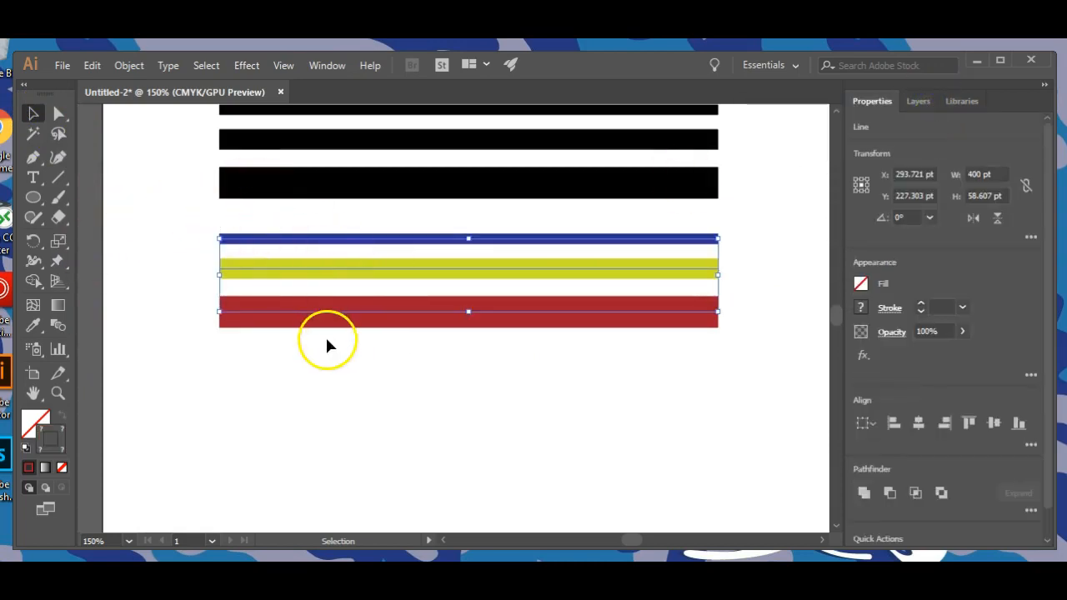
pyautogui.moveTo(338, 312); pyautogui.dragTo(338, 436)
pyautogui.scroll(-3, 511, 324)
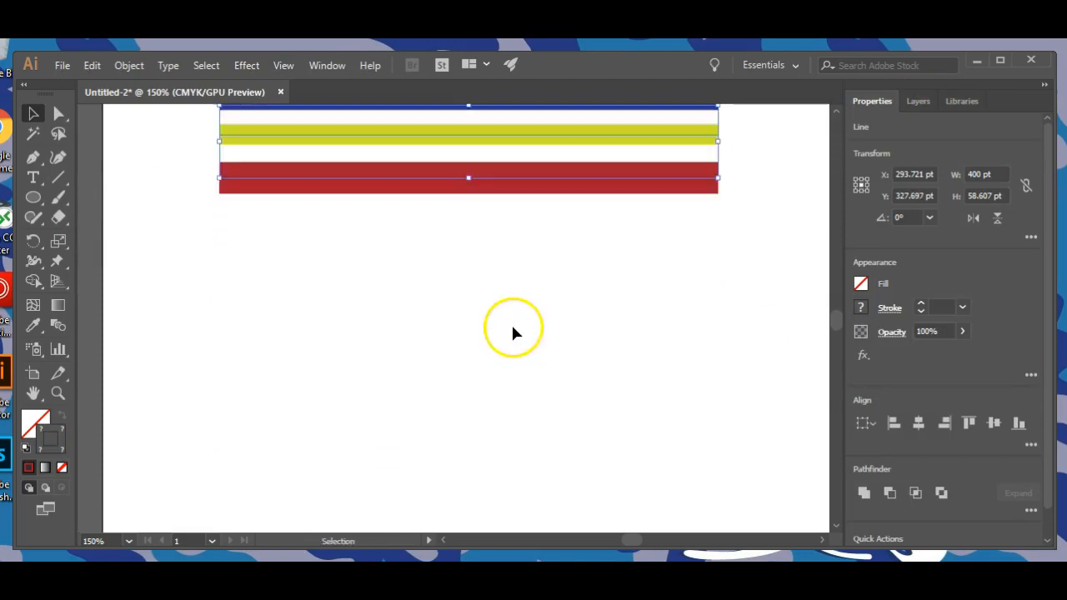
pyautogui.scroll(2, 511, 321)
pyautogui.click(317, 266)
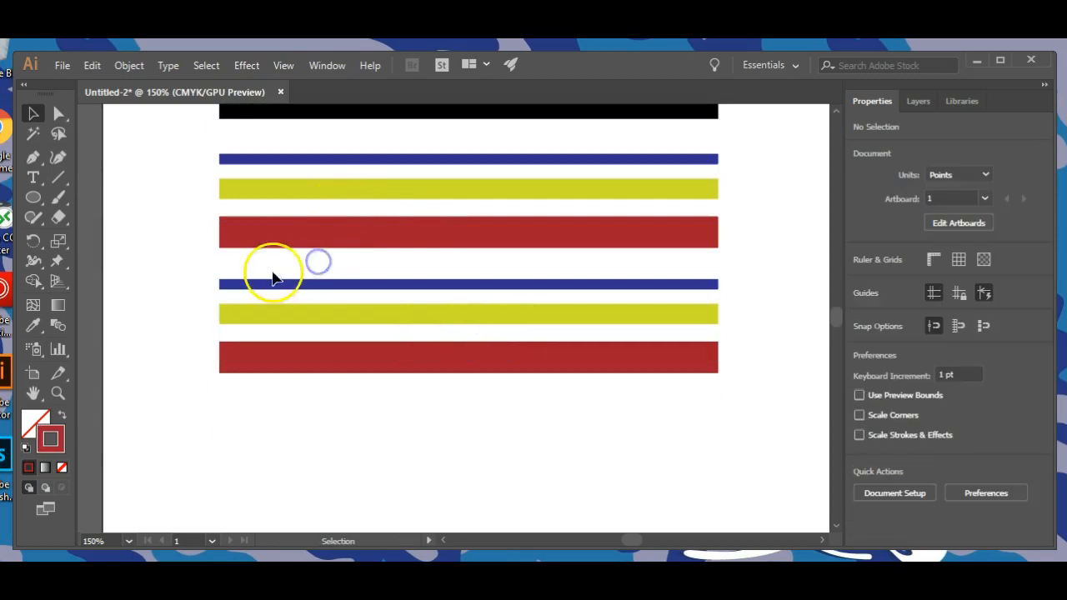
# Apply the width profile that swells in the middle and tapers at both ends to the lowest blue 8 pt line.
pyautogui.click(321, 288)
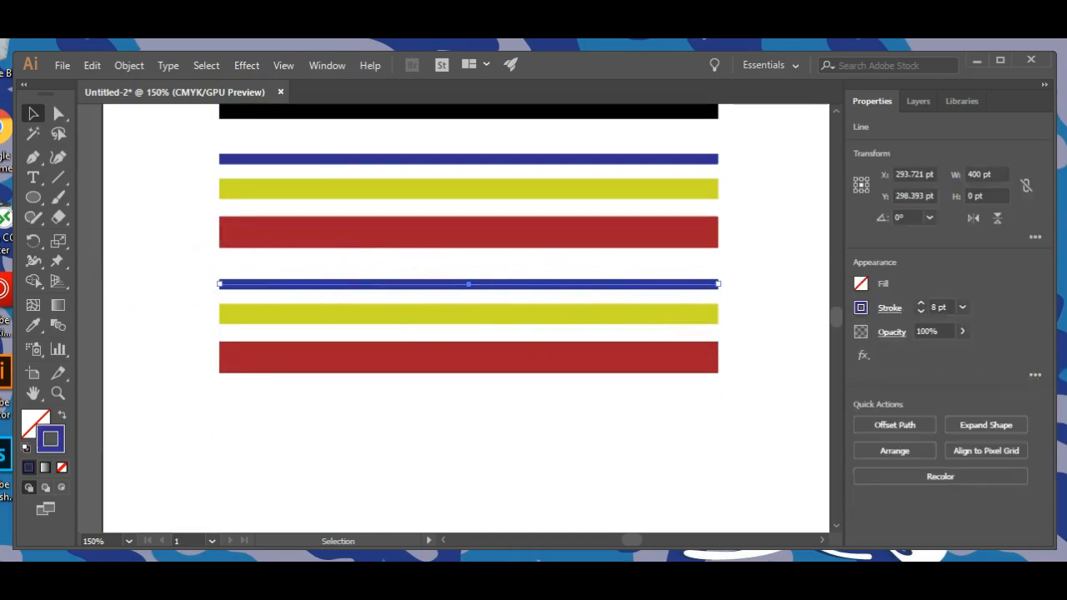
pyautogui.click(890, 309)
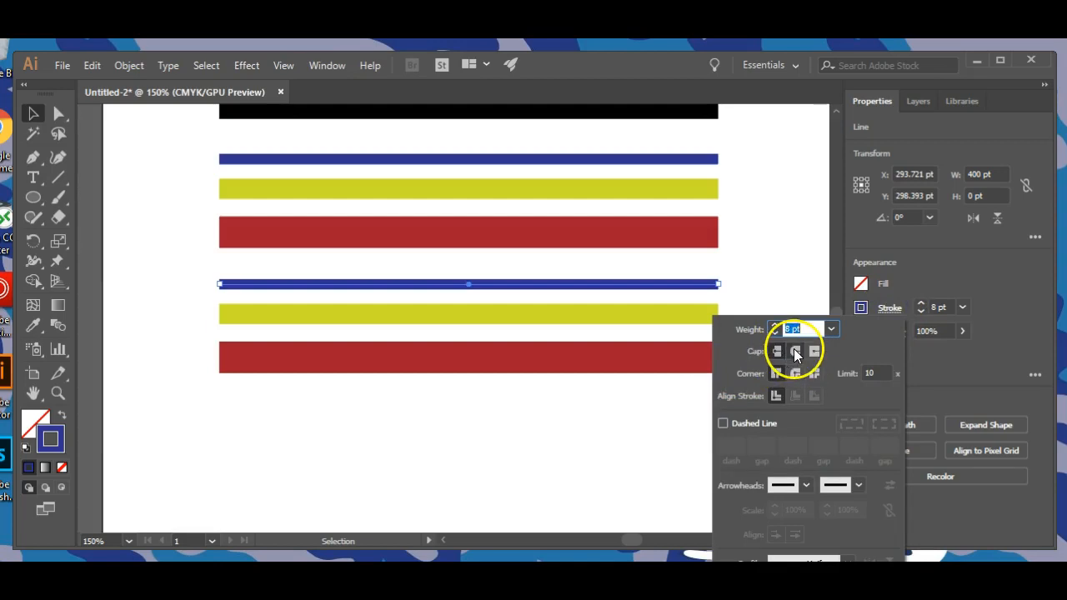
pyautogui.click(795, 356)
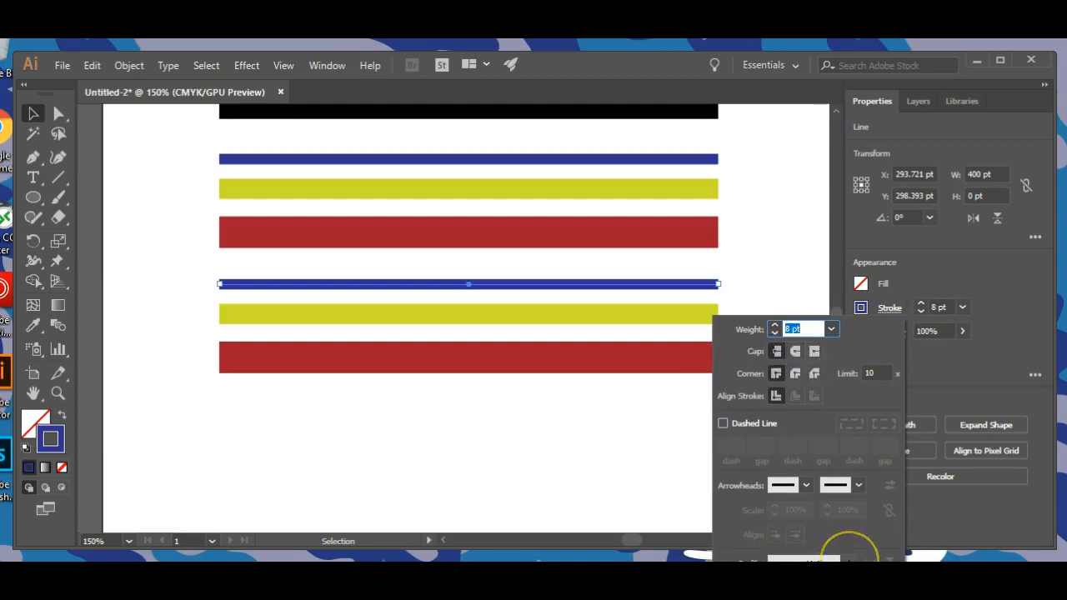
pyautogui.click(848, 558)
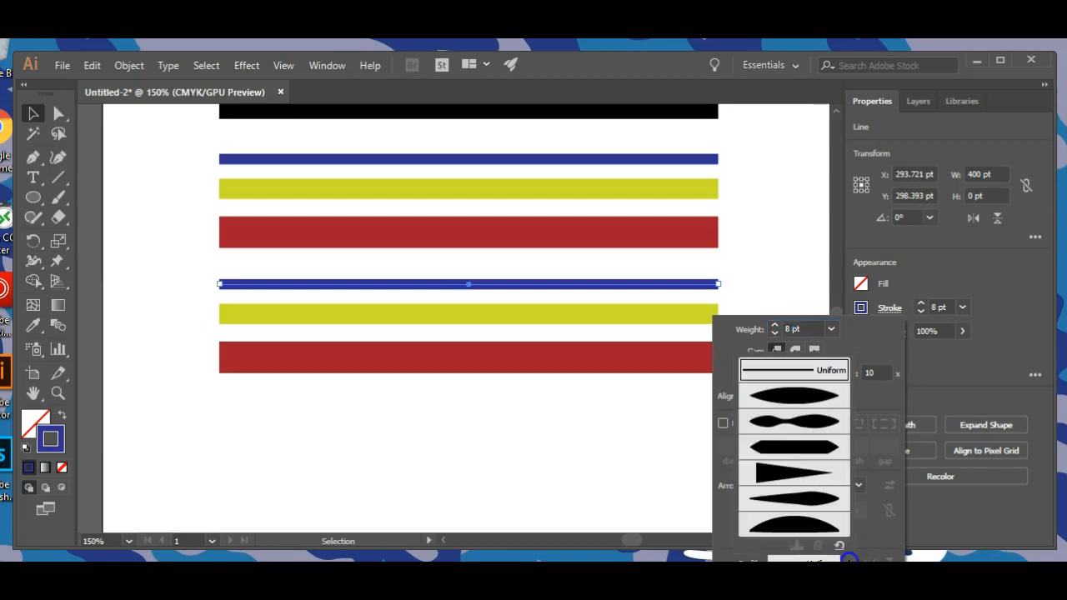
pyautogui.click(802, 396)
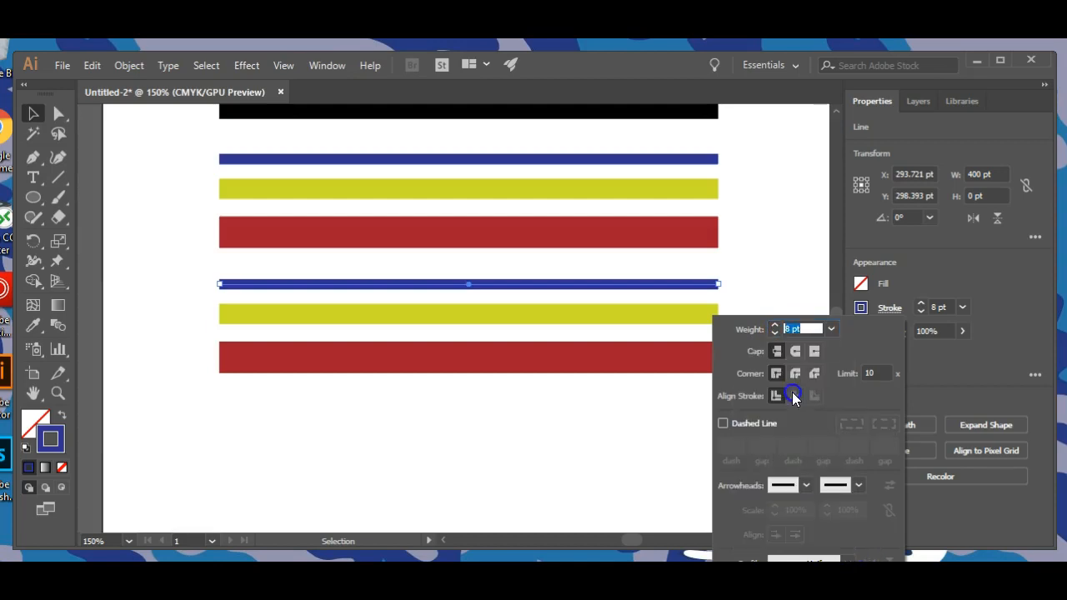
# Apply the double-bulge width profile with a narrow waist to the lowest yellow-green 16 pt line.
pyautogui.click(522, 315)
pyautogui.click(522, 315)
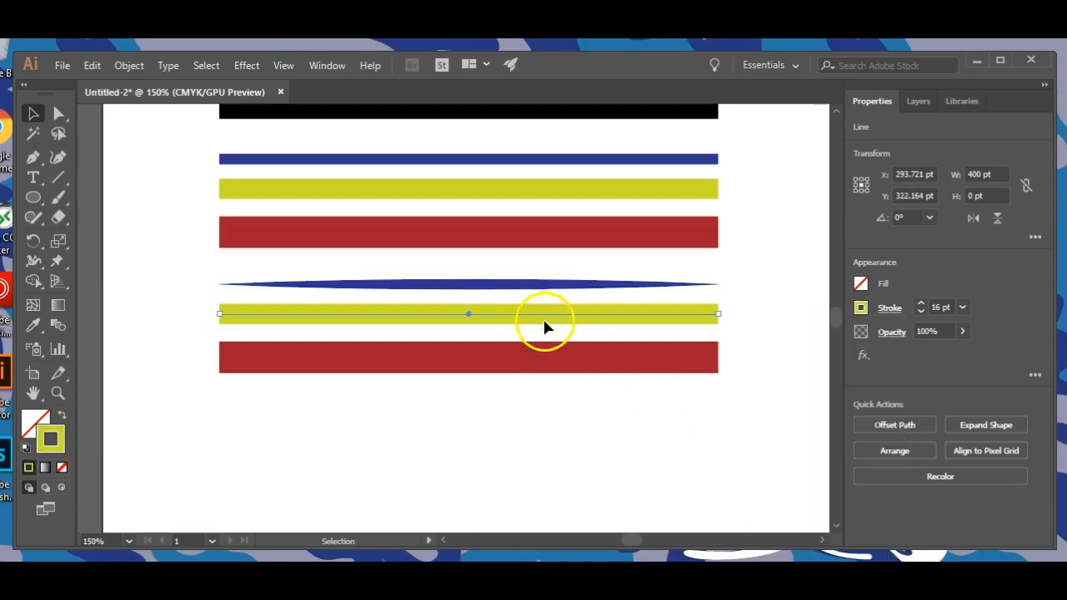
pyautogui.click(889, 308)
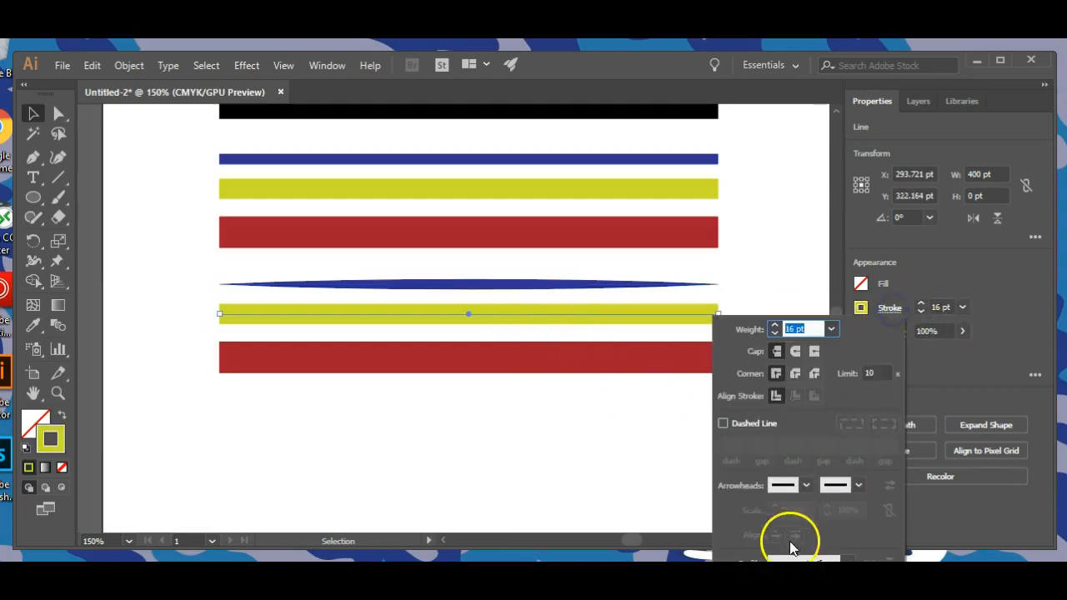
pyautogui.click(820, 558)
pyautogui.click(779, 423)
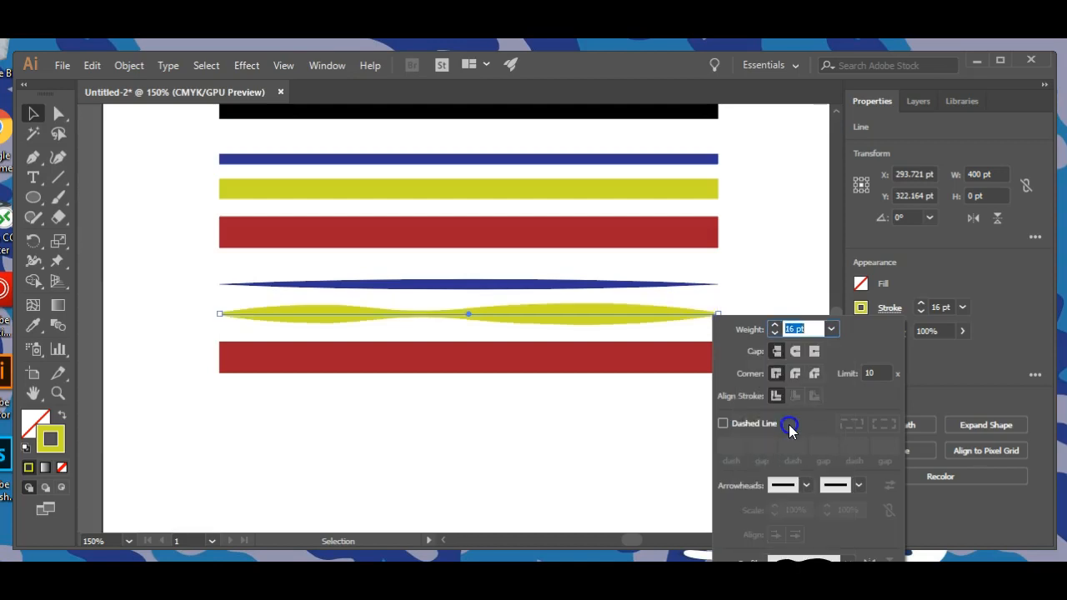
# Apply the triangular width profile, wide at the start and pointed at the end, to the lowest red 25 pt line and clear the selection.
pyautogui.click(586, 362)
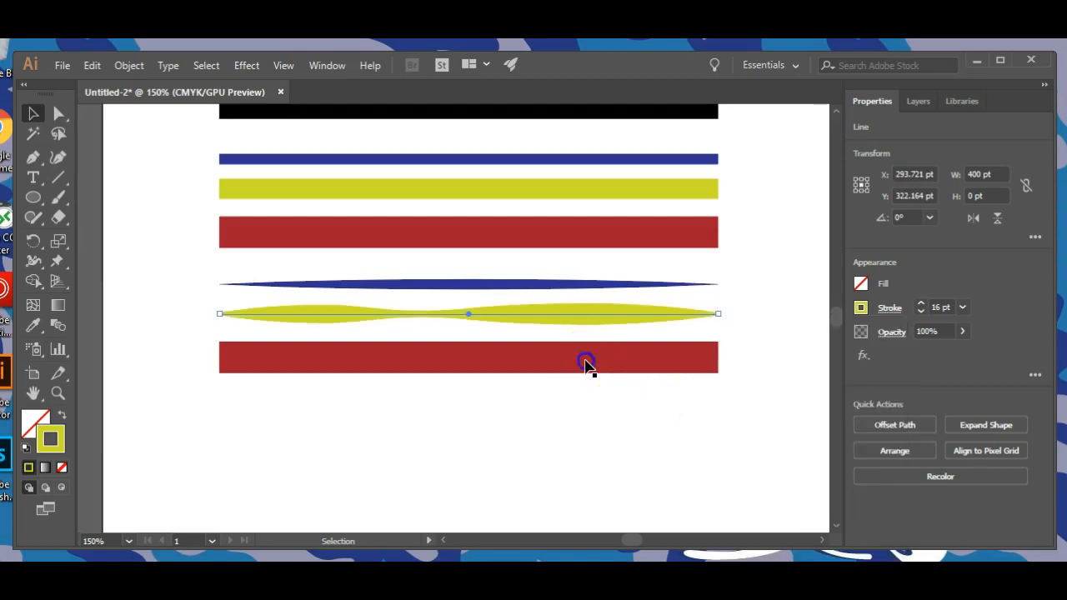
pyautogui.click(666, 366)
pyautogui.click(669, 356)
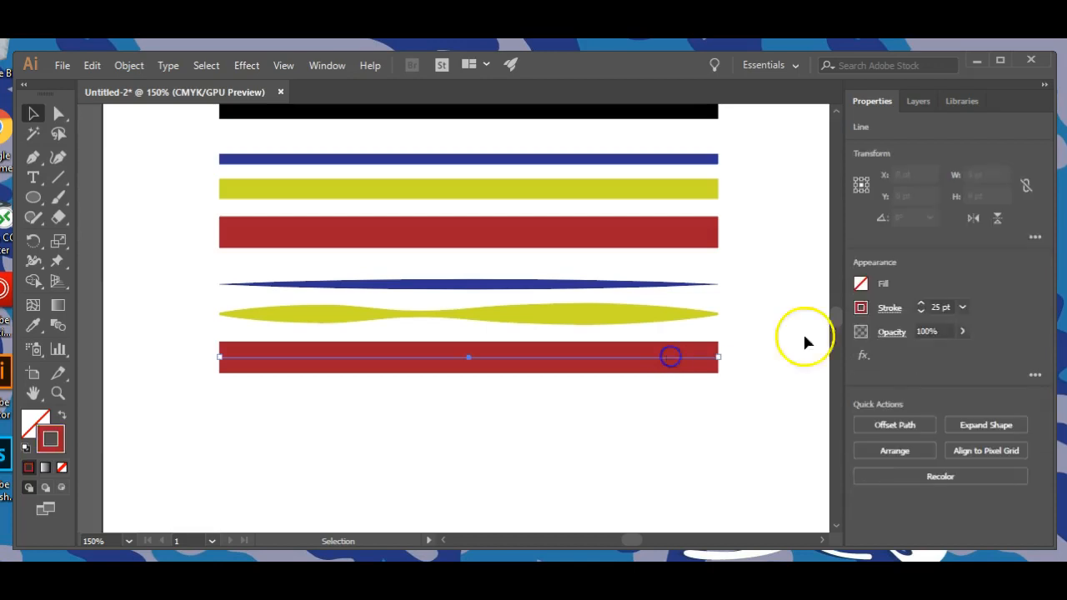
pyautogui.click(886, 308)
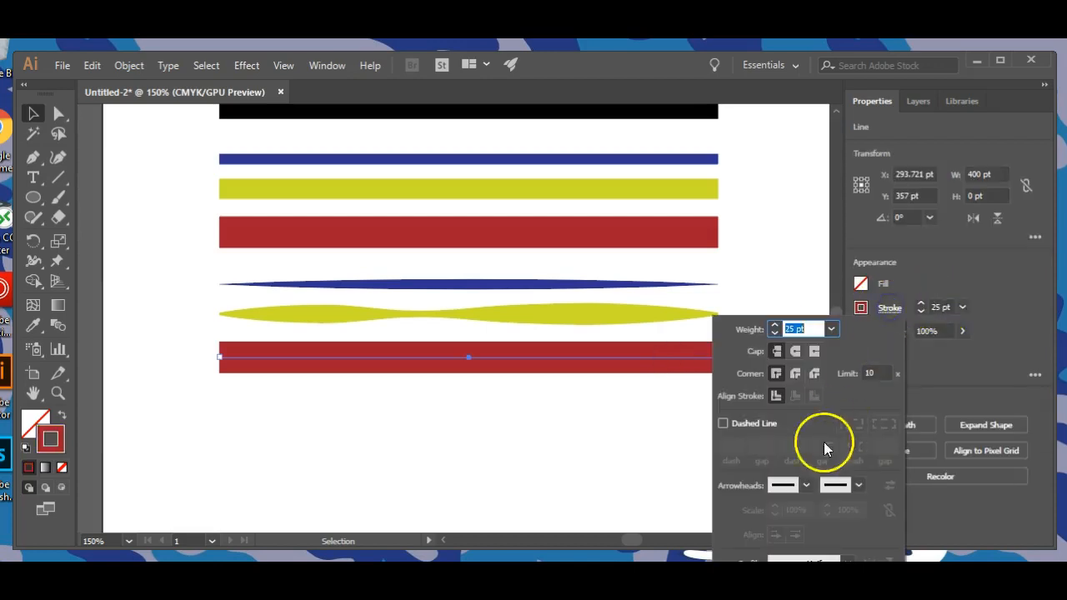
pyautogui.click(815, 546)
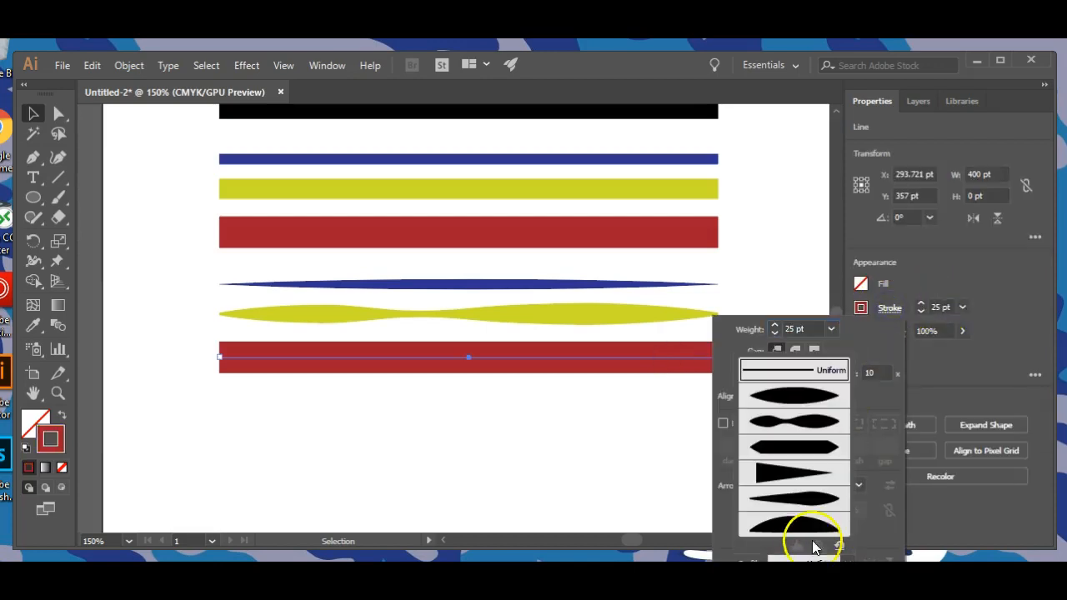
pyautogui.click(788, 472)
pyautogui.click(318, 438)
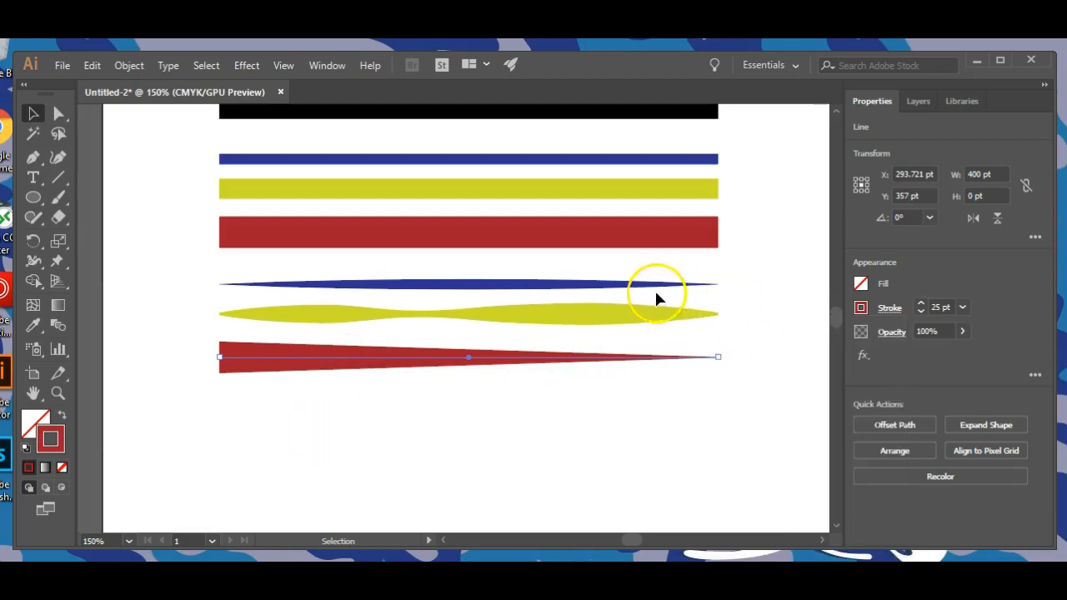
pyautogui.click(345, 409)
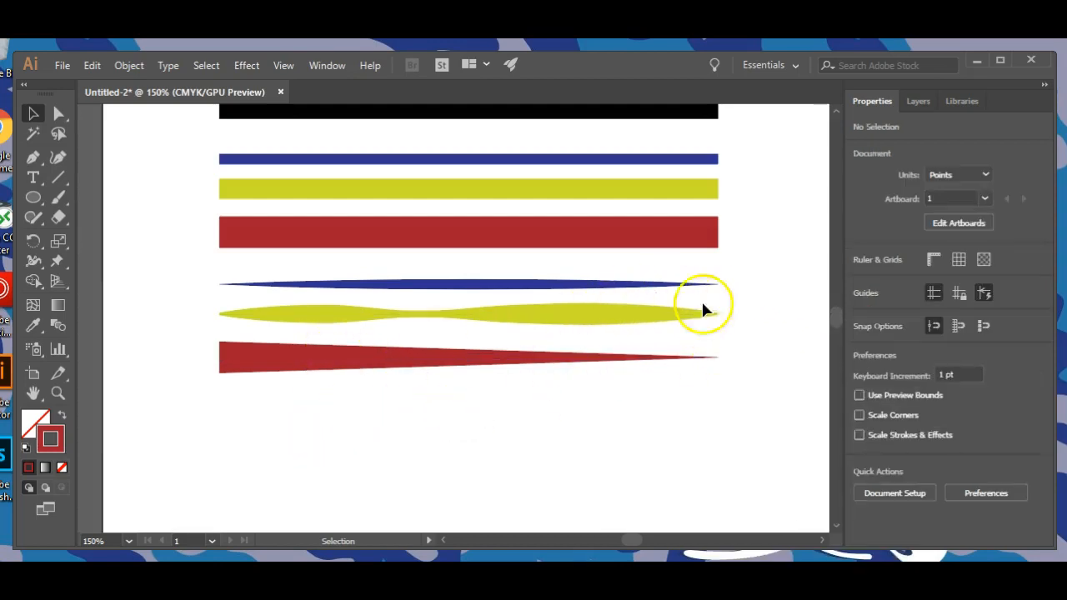
# Recolour the strokes of all three width-profiled lines black and clear the selection.
pyautogui.moveTo(332, 280); pyautogui.dragTo(369, 398)
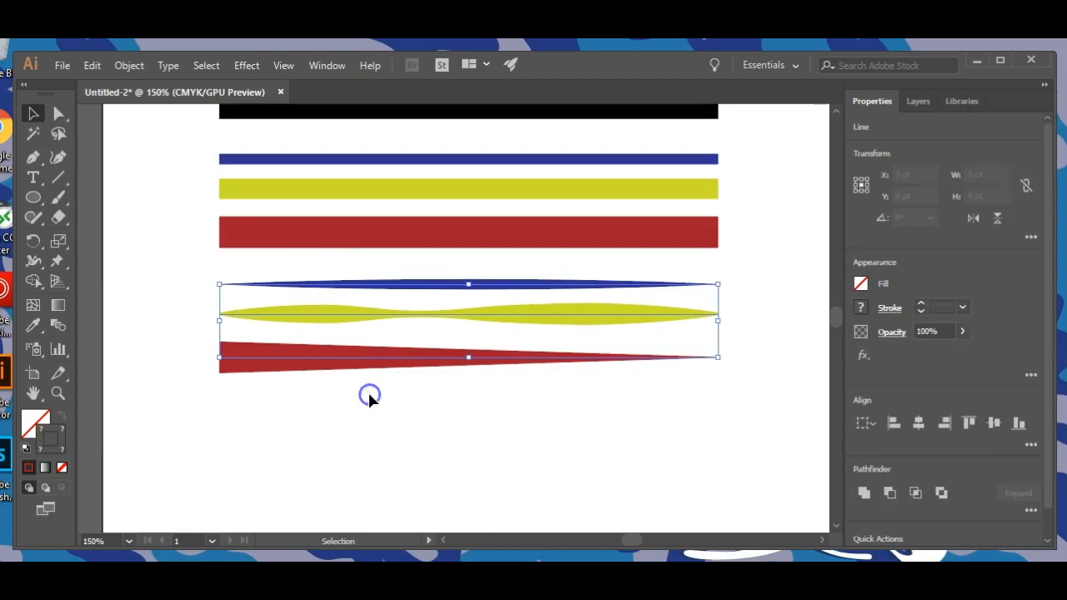
pyautogui.click(860, 307)
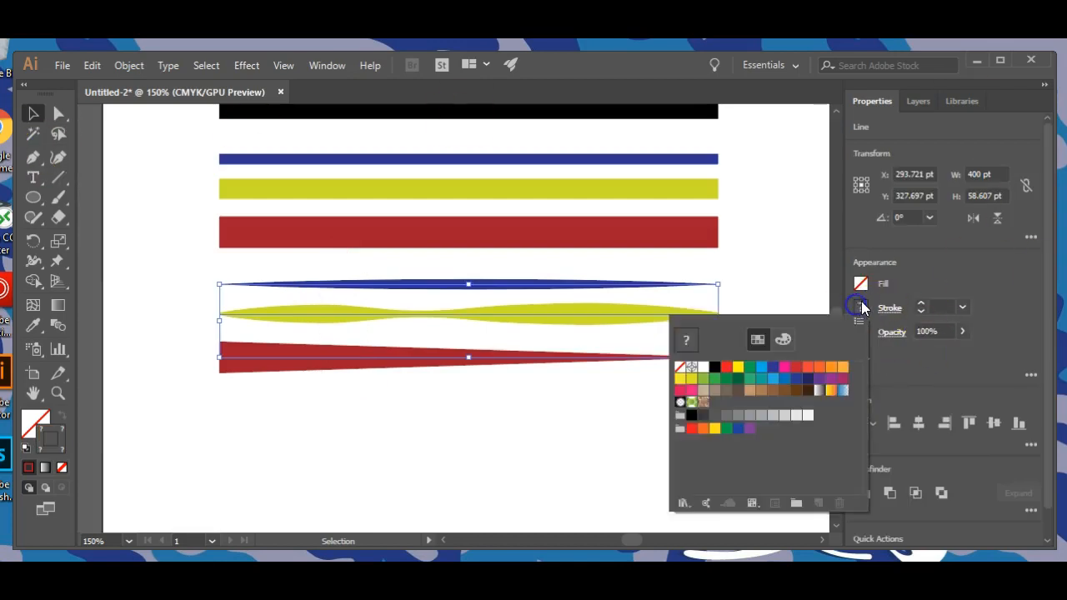
pyautogui.click(713, 368)
pyautogui.click(569, 415)
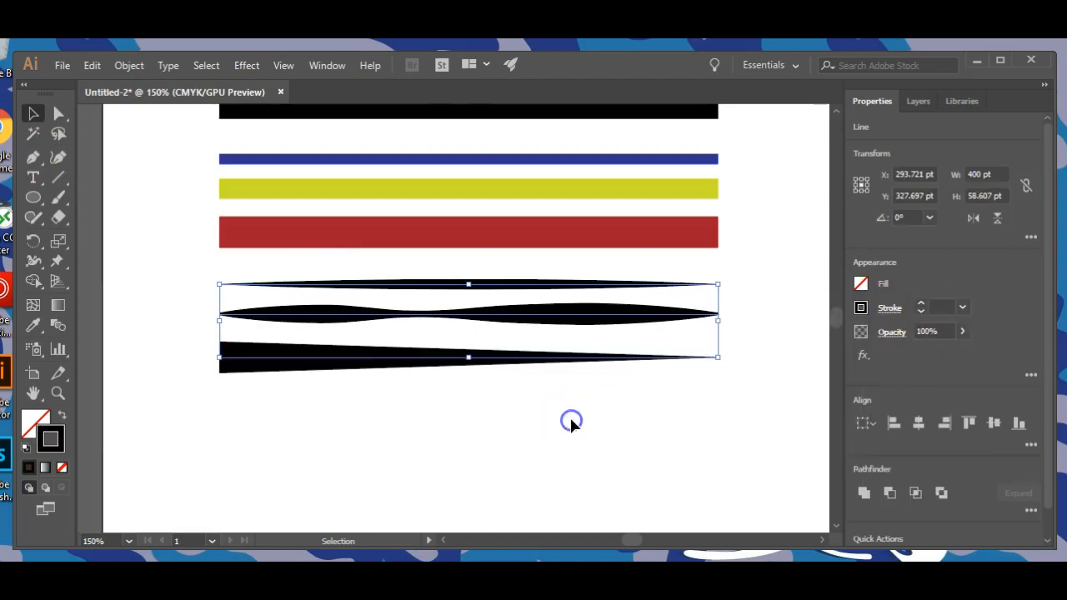
pyautogui.click(514, 421)
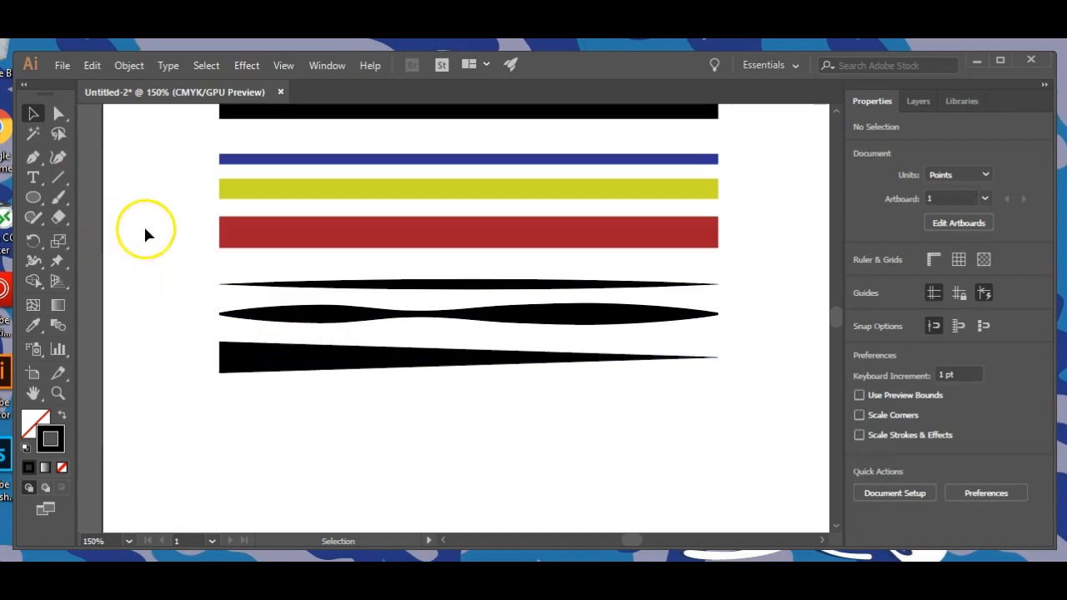
# Duplicate the uniform blue, yellow-green and red lines straight down to below the black width-profiled set.
pyautogui.moveTo(349, 405); pyautogui.dragTo(352, 403)
pyautogui.click(218, 258)
pyautogui.moveTo(208, 138); pyautogui.dragTo(364, 481)
pyautogui.click(181, 430)
pyautogui.click(258, 408)
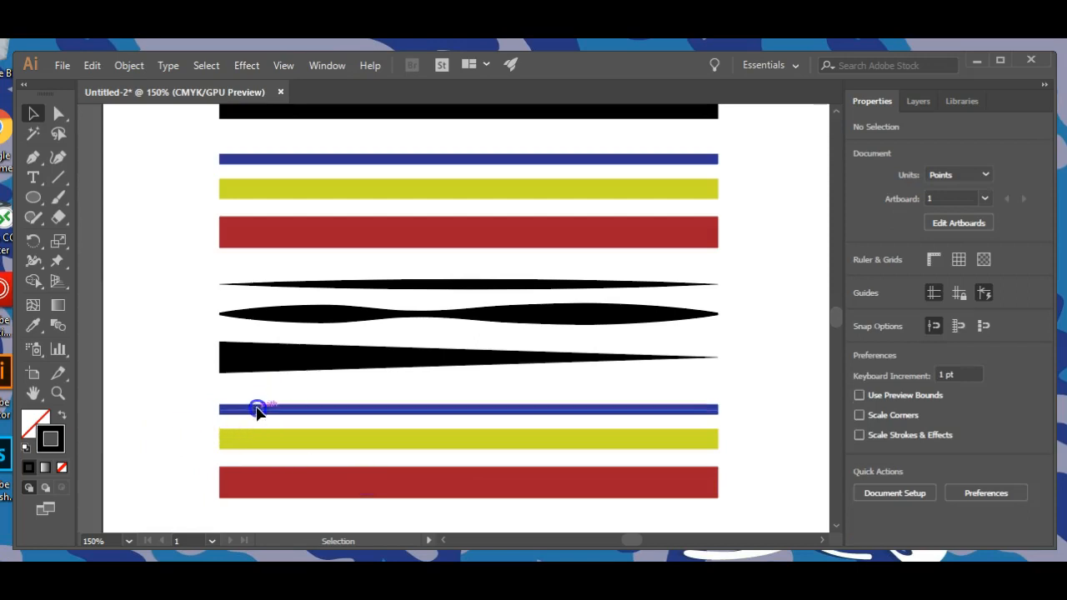
# Give the three lowest coloured lines round caps and a bevel join, trying the projecting cap along the way.
pyautogui.moveTo(730, 396); pyautogui.dragTo(662, 505)
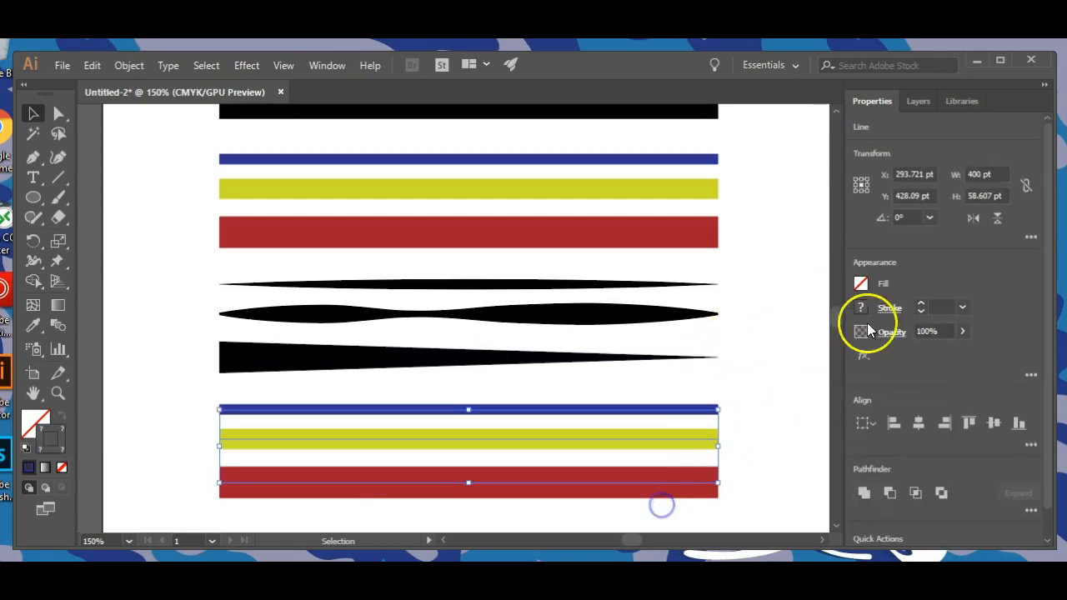
pyautogui.click(892, 309)
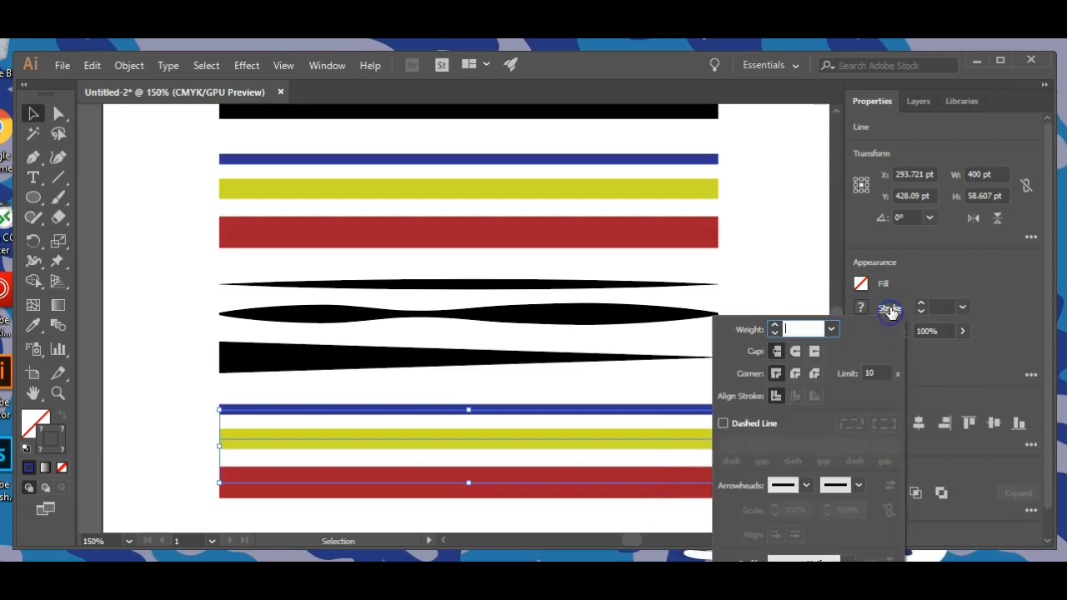
pyautogui.click(796, 351)
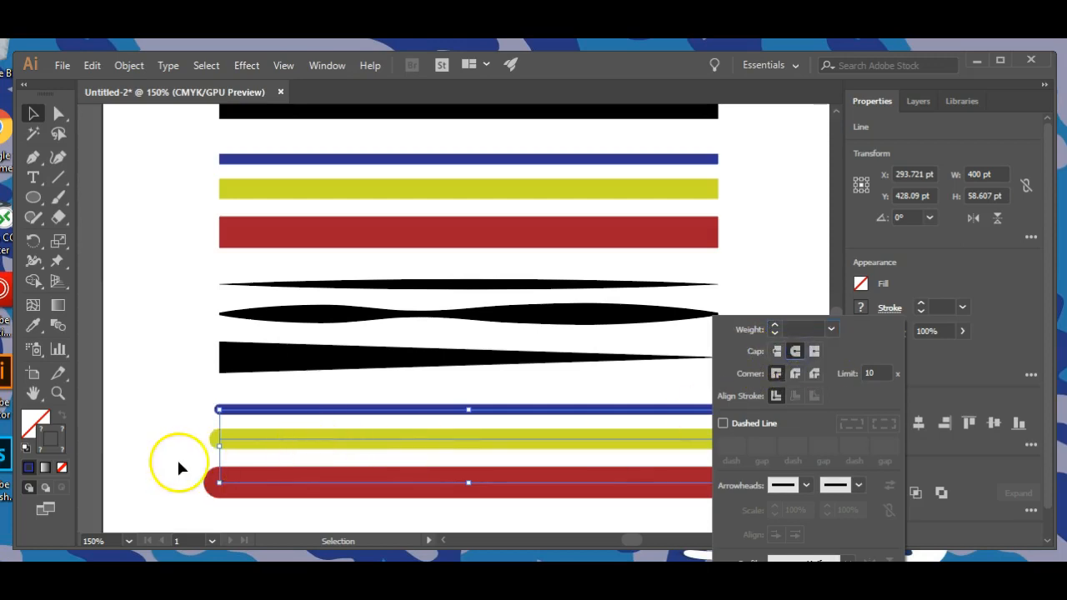
pyautogui.click(814, 375)
pyautogui.click(814, 350)
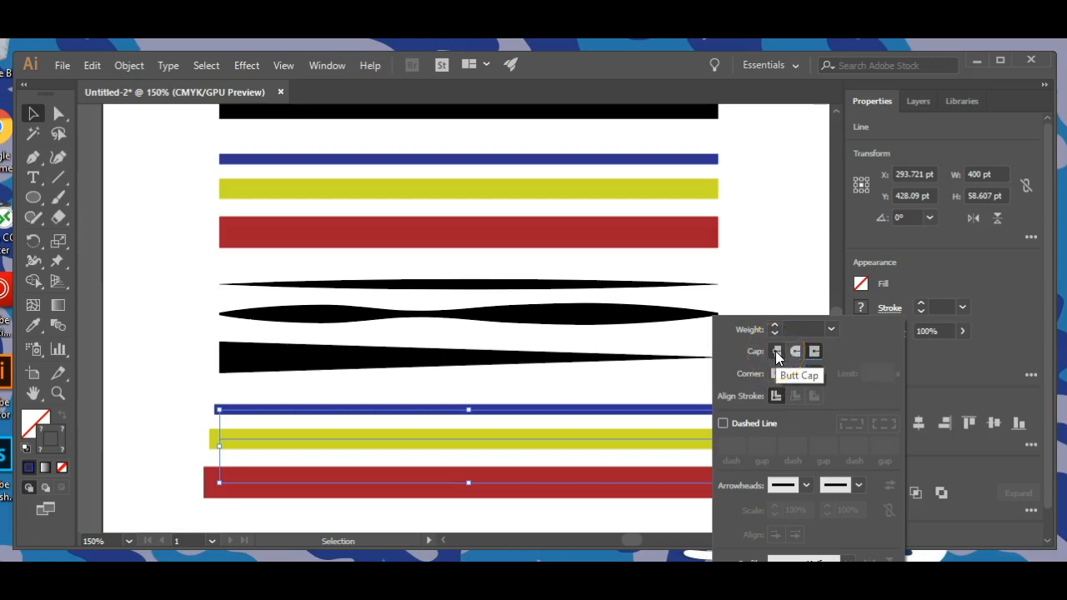
pyautogui.click(795, 353)
pyautogui.click(158, 411)
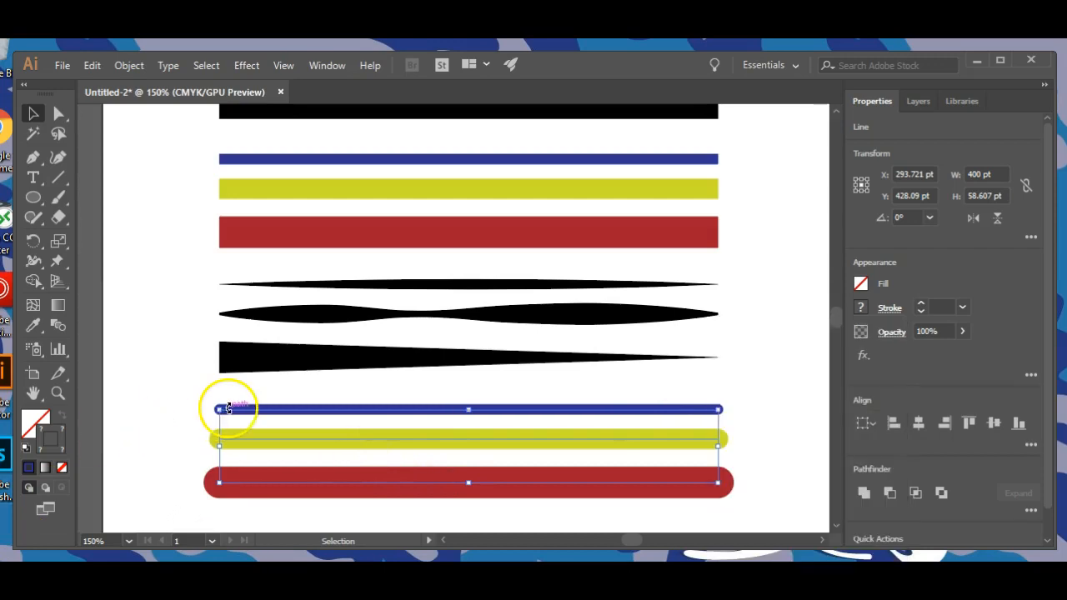
# Draw an L shape below the red line from a 37 pt vertical and a 56.67 pt horizontal line segment.
pyautogui.hotkey('ctrl', '+')
pyautogui.hotkey('ctrl', '+')
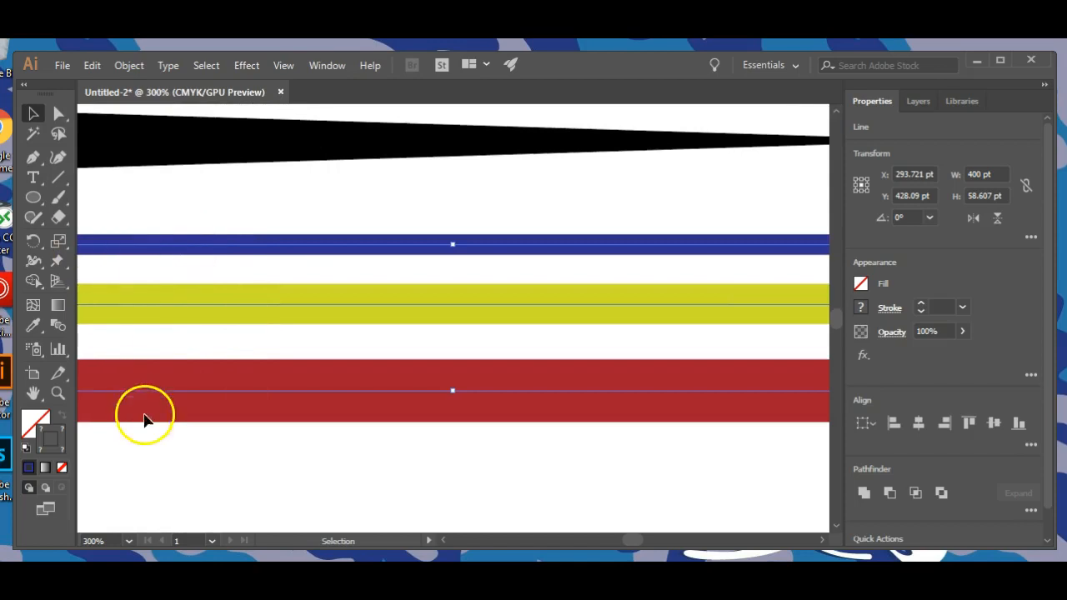
pyautogui.press('space')
pyautogui.moveTo(284, 466); pyautogui.dragTo(542, 475)
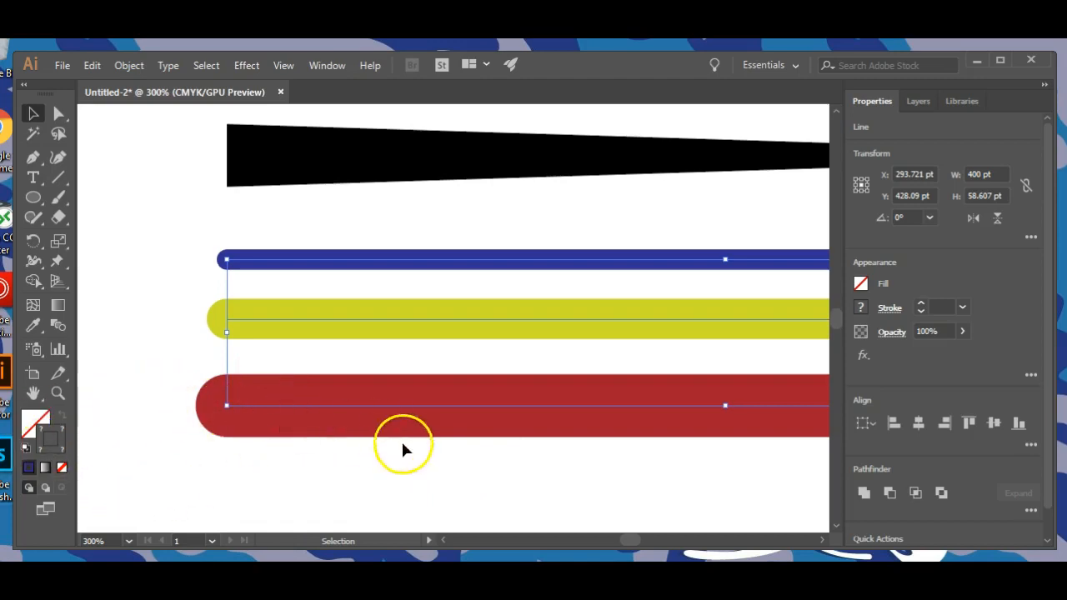
pyautogui.scroll(-2, 442, 460)
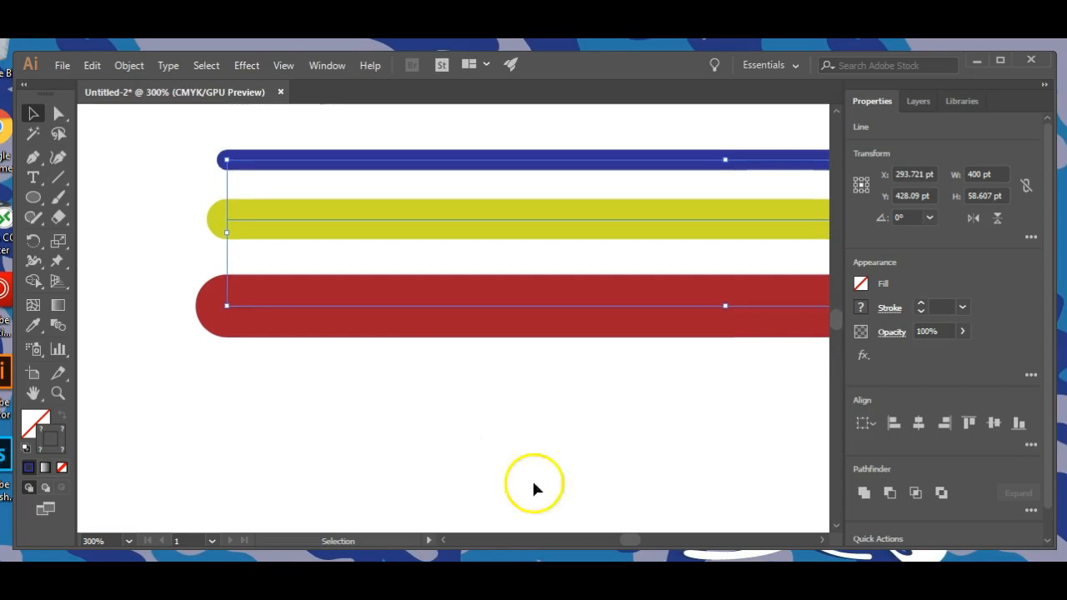
pyautogui.scroll(-3, 533, 487)
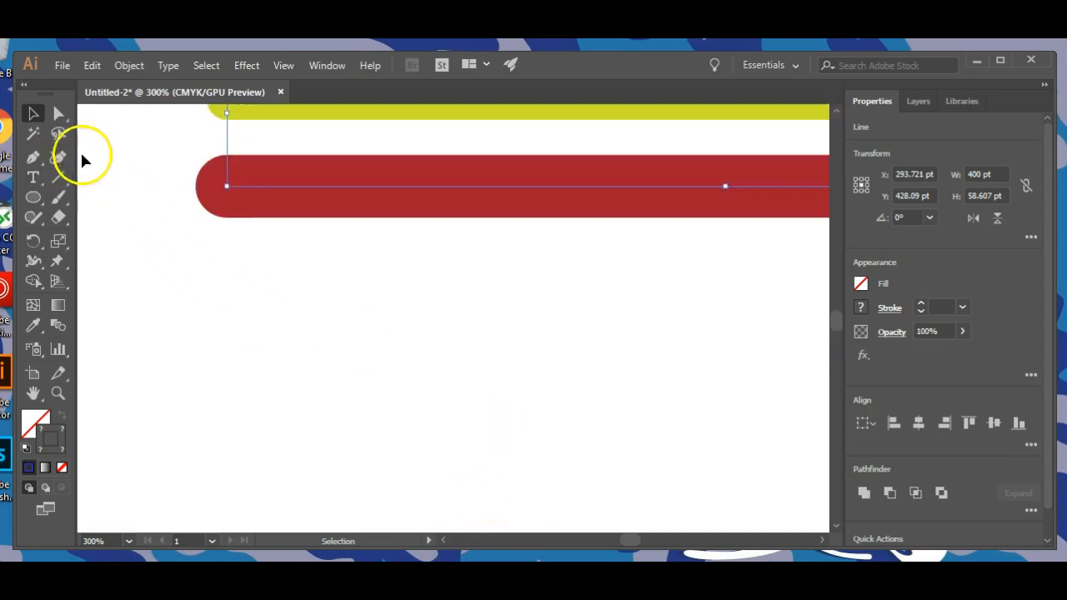
pyautogui.click(58, 176)
pyautogui.moveTo(269, 292); pyautogui.dragTo(268, 384)
pyautogui.moveTo(409, 384); pyautogui.dragTo(268, 384)
pyautogui.click(219, 489)
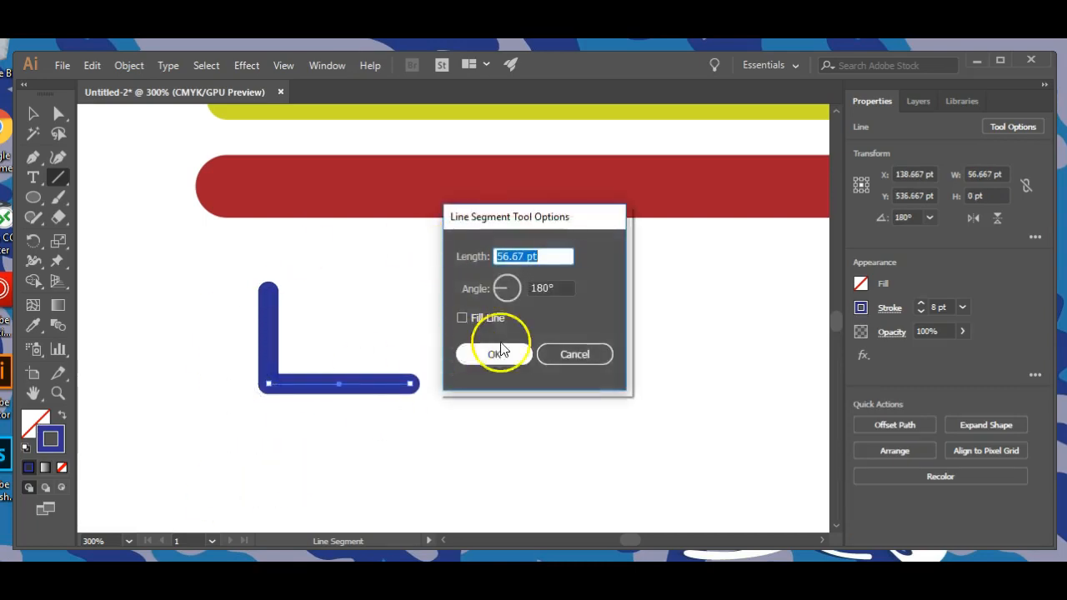
pyautogui.click(574, 354)
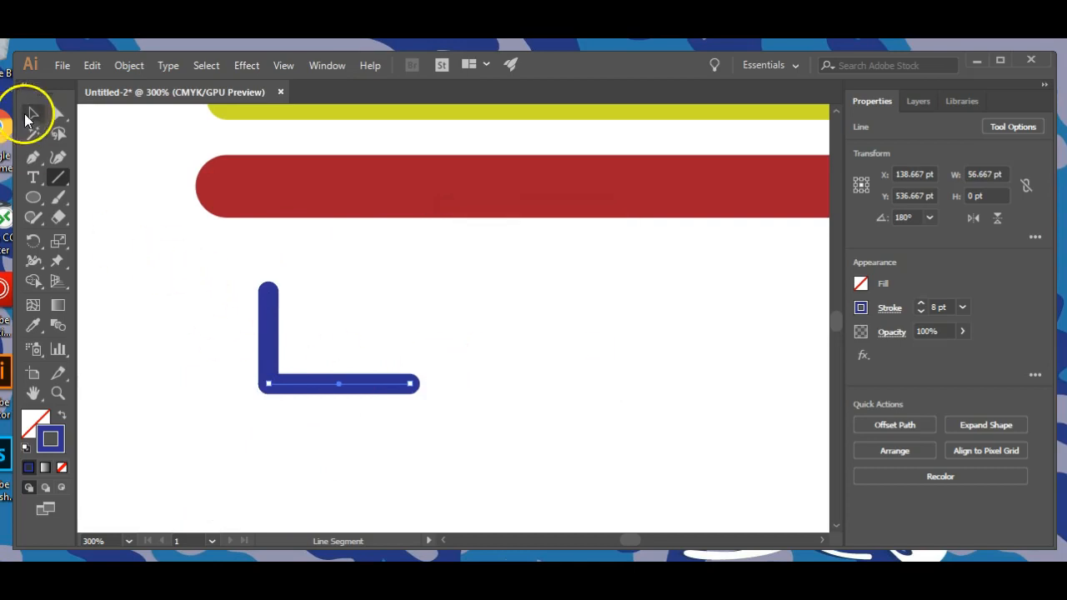
# Select both segments of the L shape and join them into one path.
pyautogui.click(25, 119)
pyautogui.click(154, 311)
pyautogui.click(193, 296)
pyautogui.moveTo(389, 405); pyautogui.dragTo(390, 406)
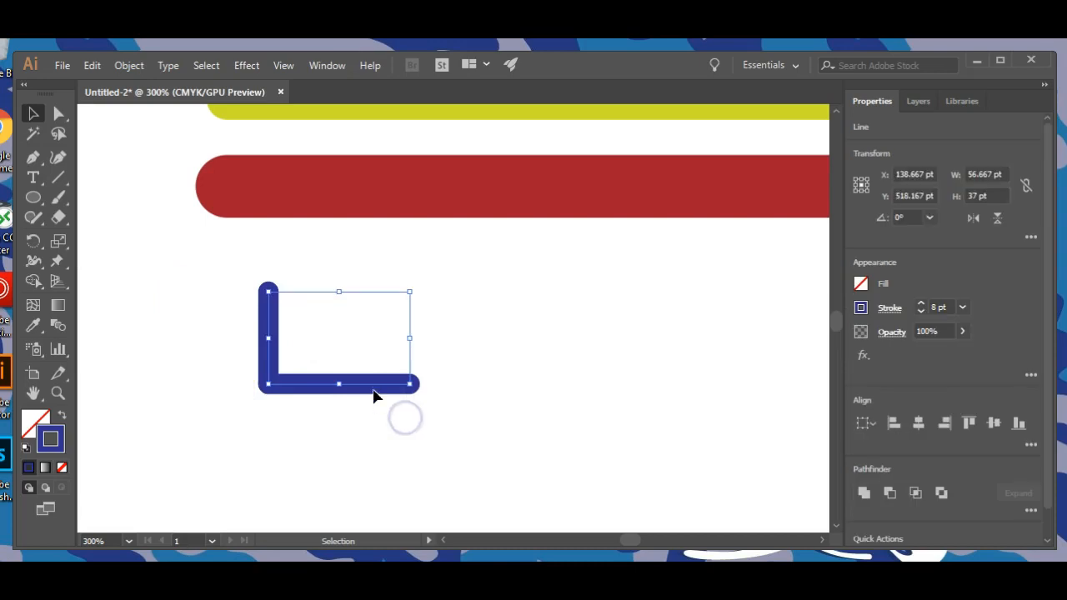
pyautogui.rightClick(373, 390)
pyautogui.click(417, 178)
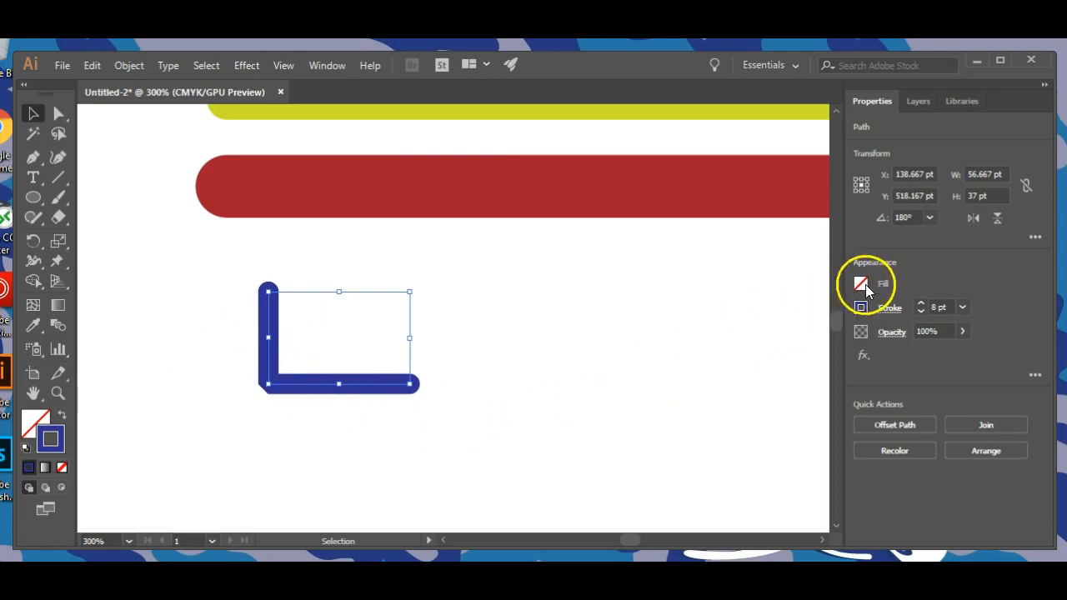
# Try a round join on the L-shaped path's corner and settle on a miter join.
pyautogui.click(892, 310)
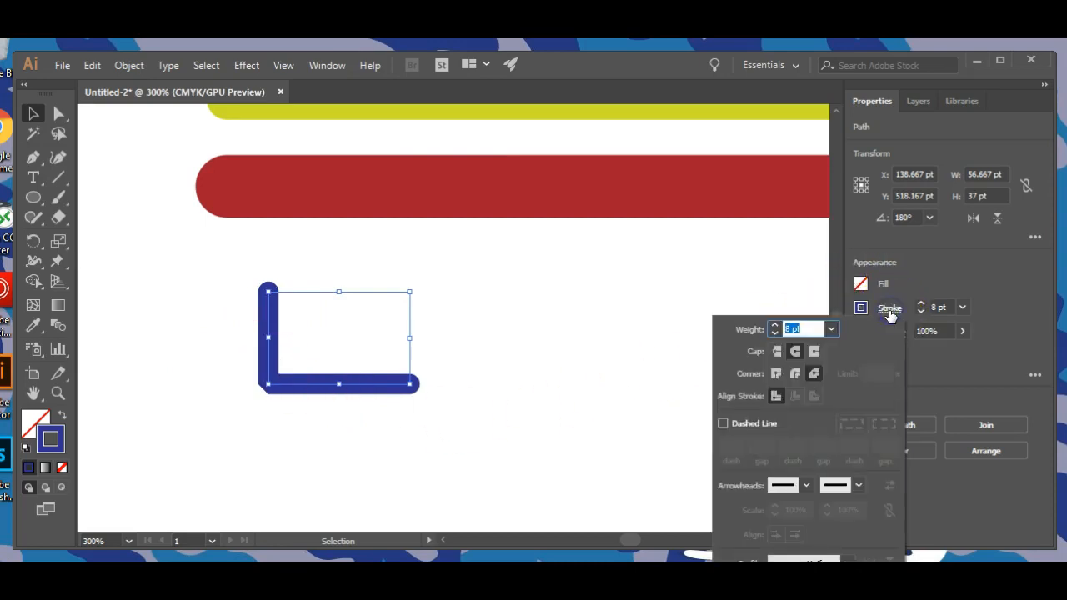
pyautogui.click(796, 374)
pyautogui.click(775, 373)
pyautogui.click(275, 385)
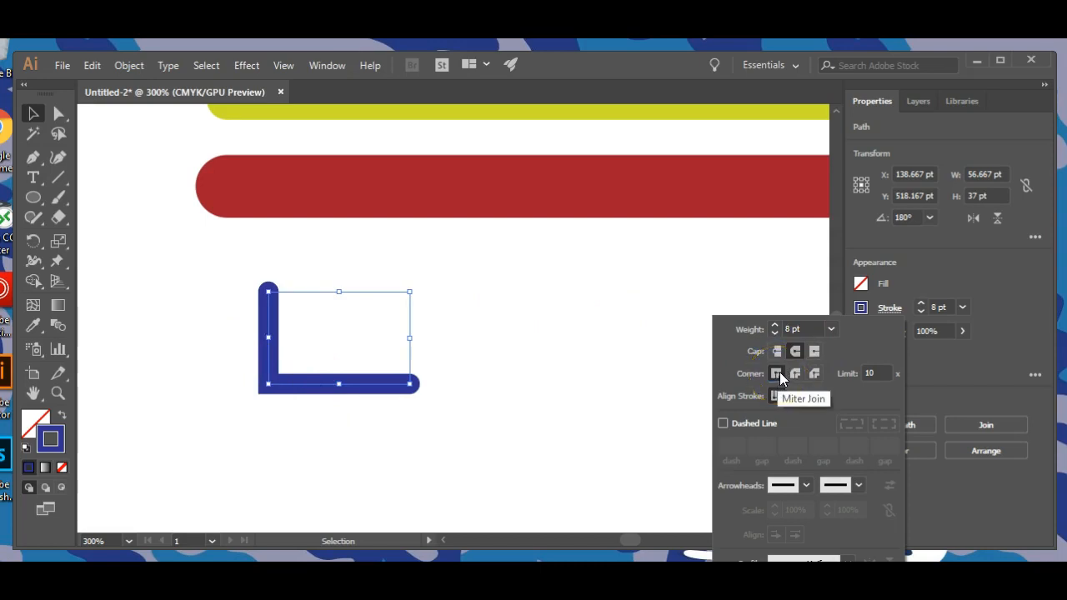
# Draw a spiral about 96 pt wide and 96 pt high beside the L shape, overlapping the red line.
pyautogui.click(469, 380)
pyautogui.click(479, 376)
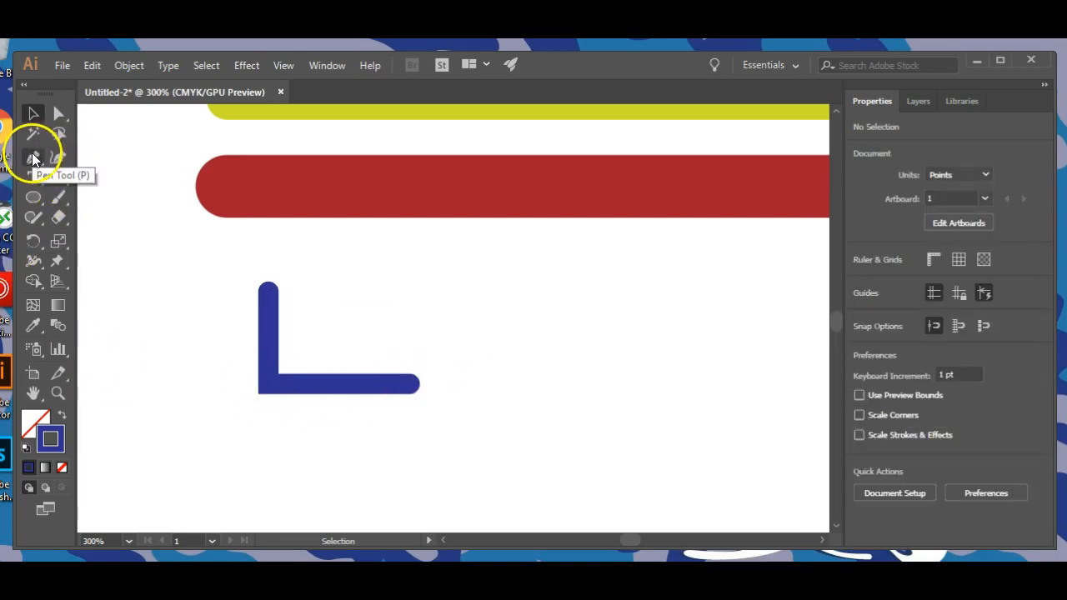
pyautogui.click(61, 175)
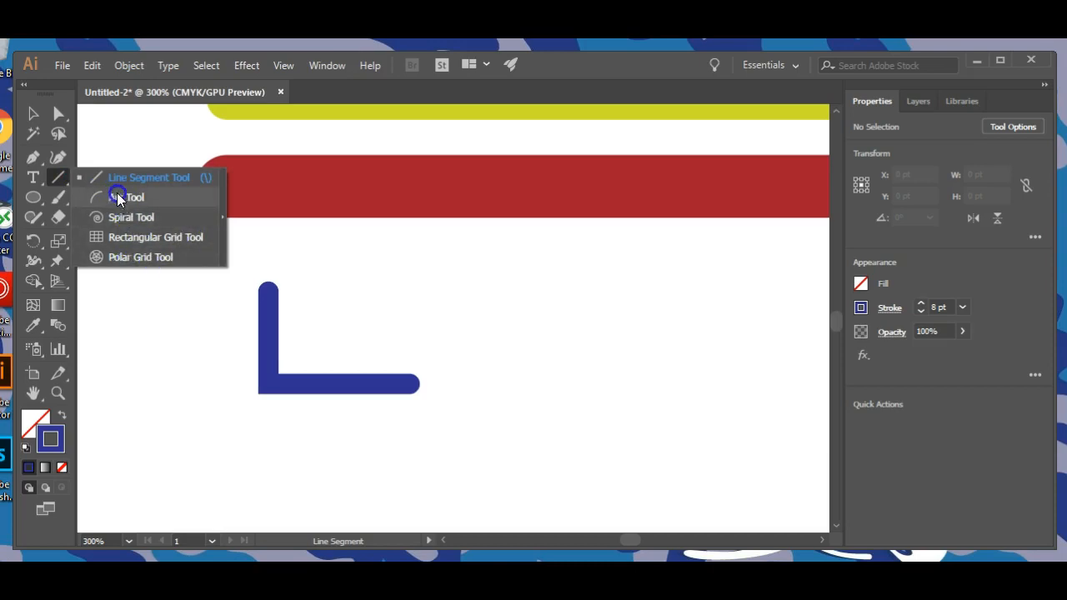
pyautogui.click(125, 217)
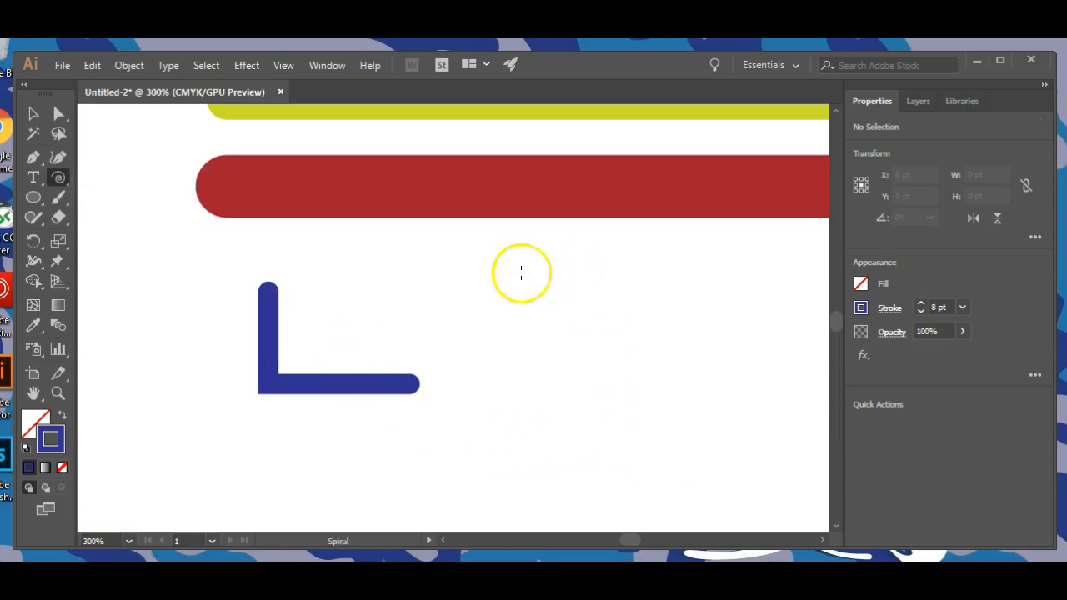
pyautogui.moveTo(556, 288); pyautogui.dragTo(656, 390)
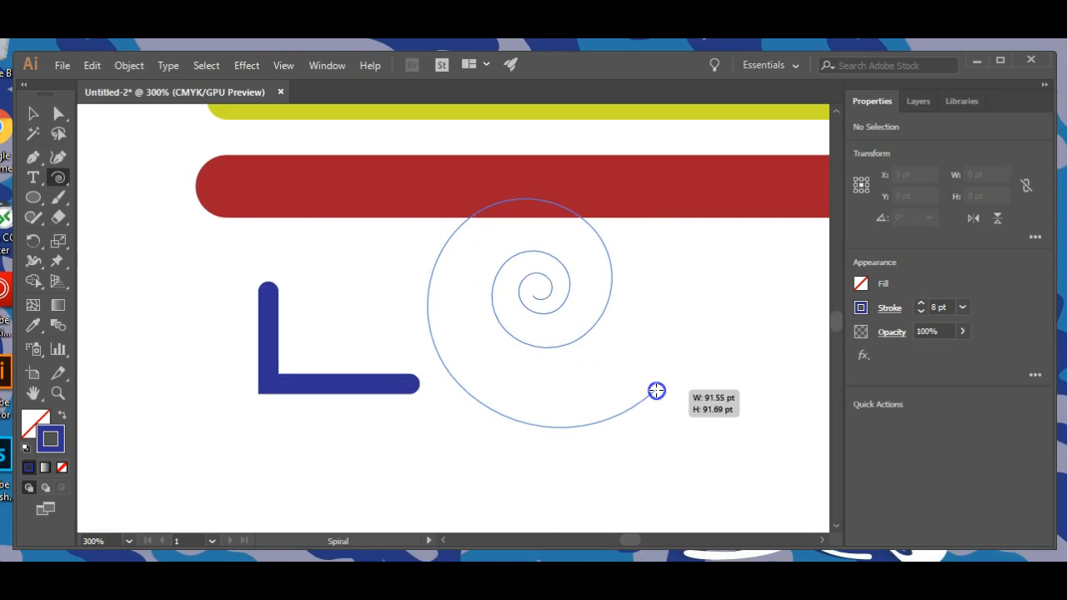
pyautogui.moveTo(657, 390); pyautogui.dragTo(662, 392)
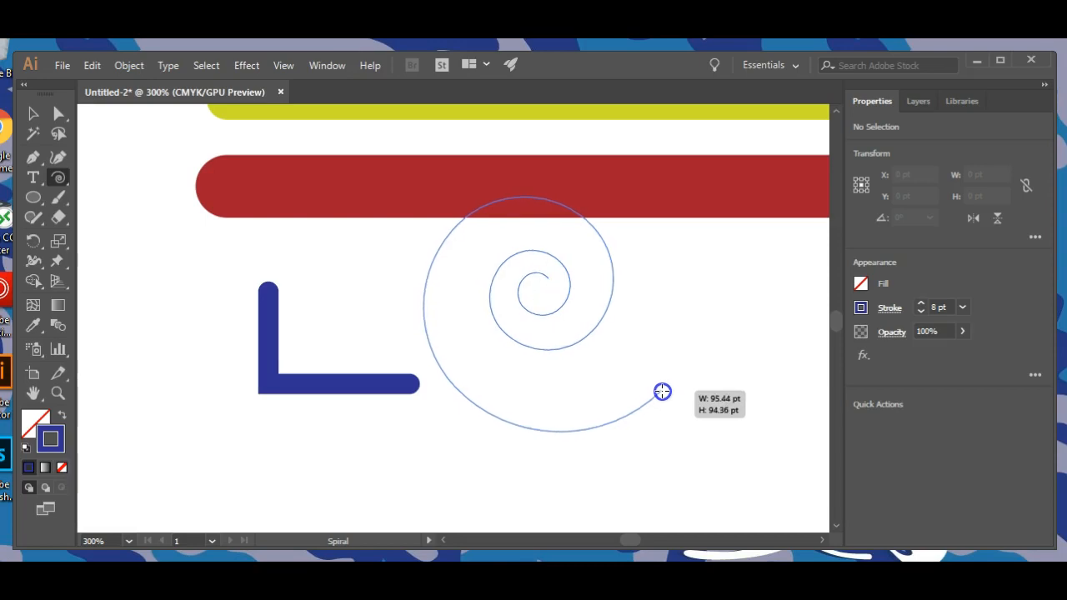
pyautogui.moveTo(662, 391); pyautogui.dragTo(663, 392)
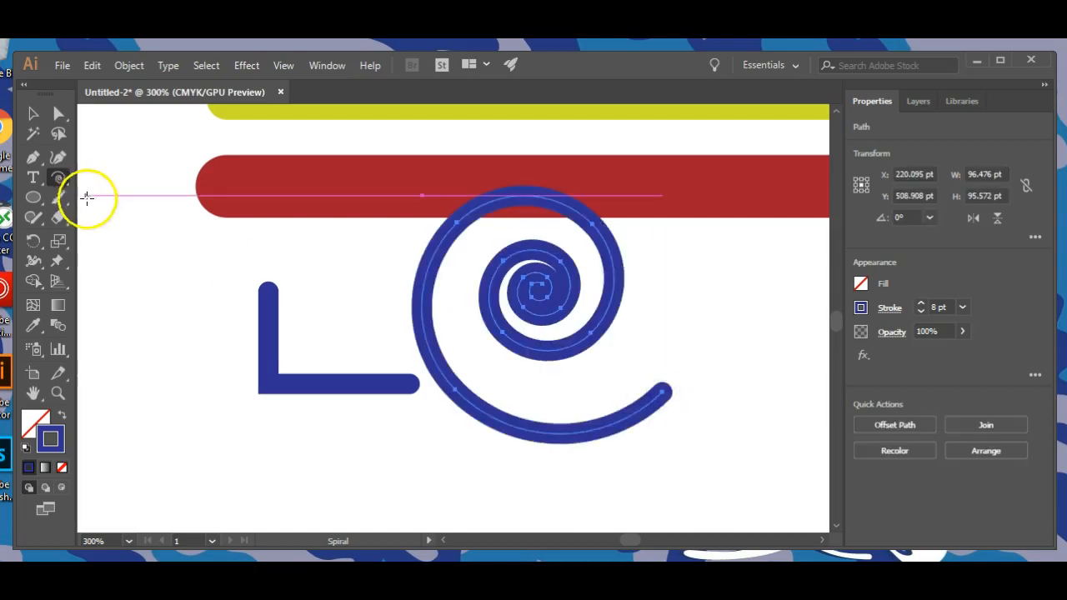
# Reduce the spiral's stroke weight to 2 pt and deselect it.
pyautogui.click(921, 311)
pyautogui.click(921, 311)
pyautogui.click(921, 311)
pyautogui.click(921, 311)
pyautogui.click(921, 311)
pyautogui.click(921, 311)
pyautogui.click(921, 311)
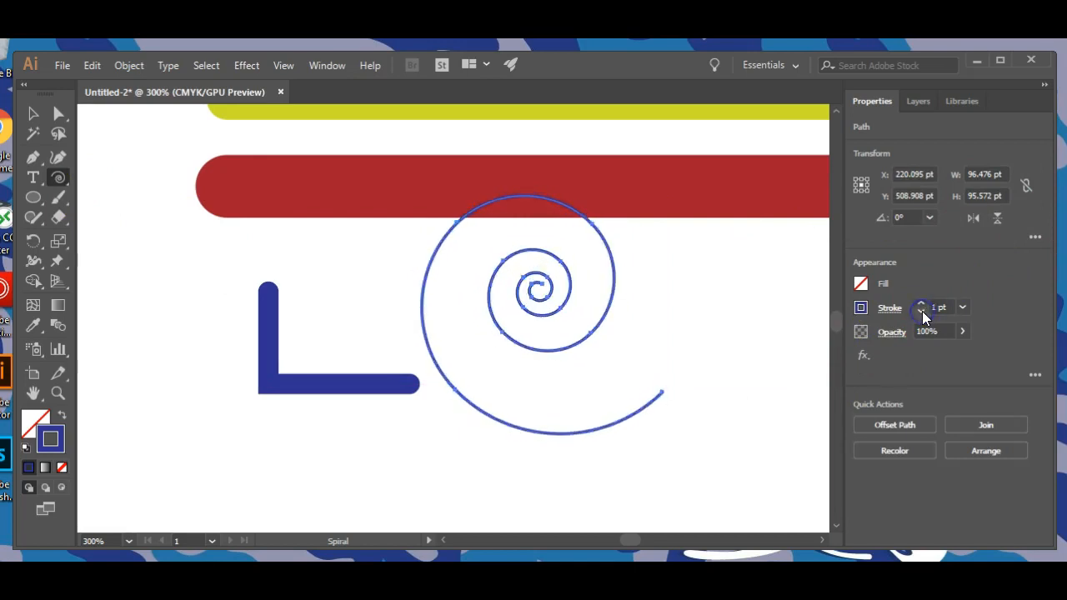
pyautogui.click(921, 304)
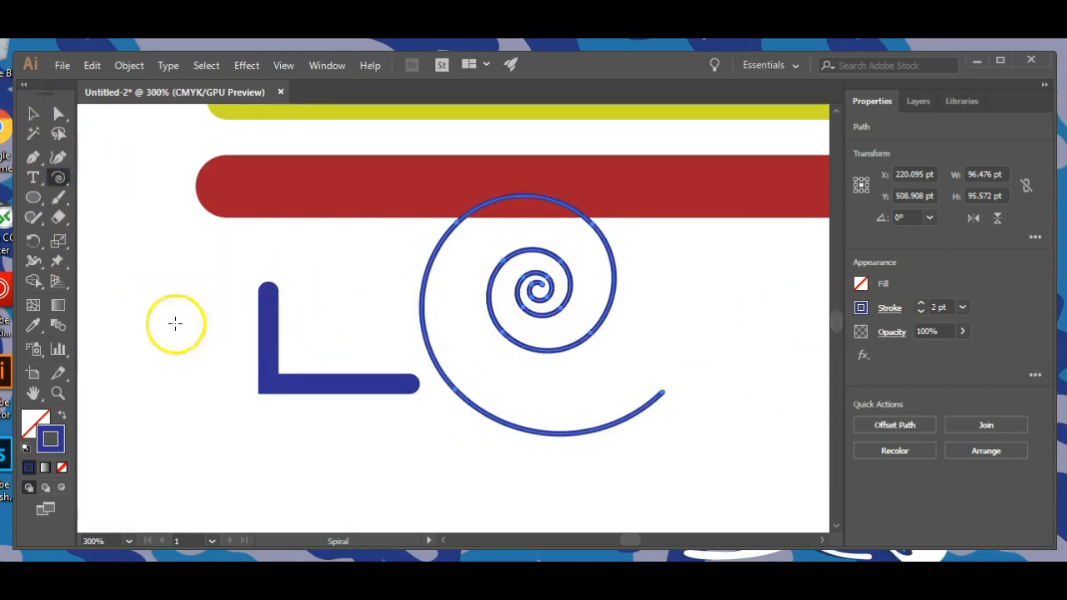
pyautogui.click(31, 113)
pyautogui.click(146, 414)
# Draw an arc about 48 pt wide and 17 pt high below the spiral, rotate it to about 294° and move it beside the spiral.
pyautogui.moveTo(60, 176); pyautogui.dragTo(112, 199)
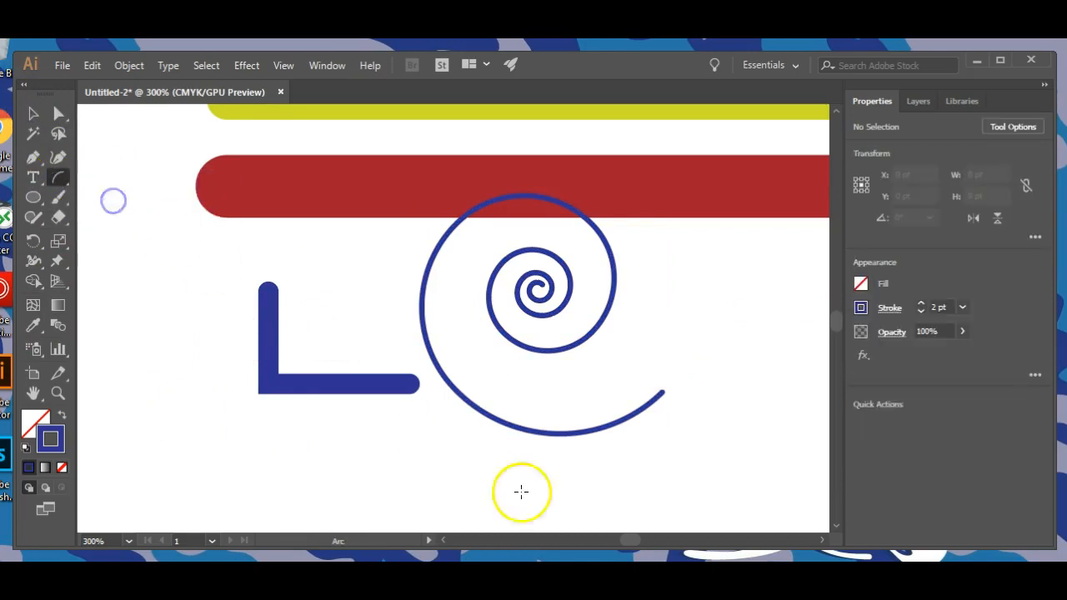
pyautogui.moveTo(674, 488); pyautogui.dragTo(734, 301)
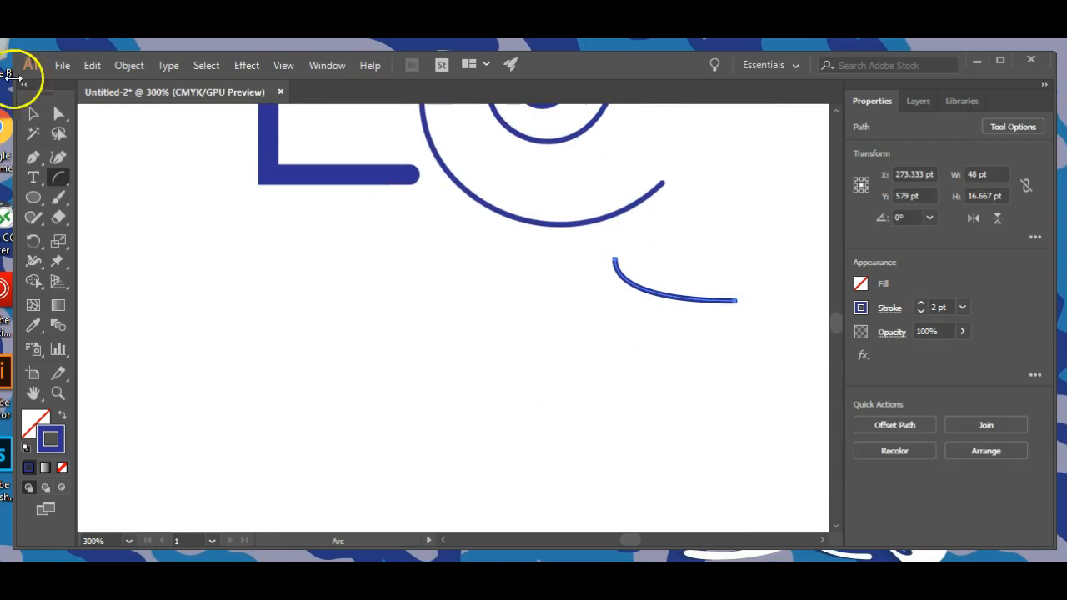
pyautogui.click(32, 113)
pyautogui.moveTo(612, 251); pyautogui.dragTo(671, 269)
pyautogui.moveTo(655, 270); pyautogui.dragTo(750, 124)
# Draw an open zigzag path with the Pen tool in an empty area, starting with about 61 pt horizontal and 47 pt vertical segments.
pyautogui.press('space')
pyautogui.moveTo(359, 369); pyautogui.dragTo(276, 188)
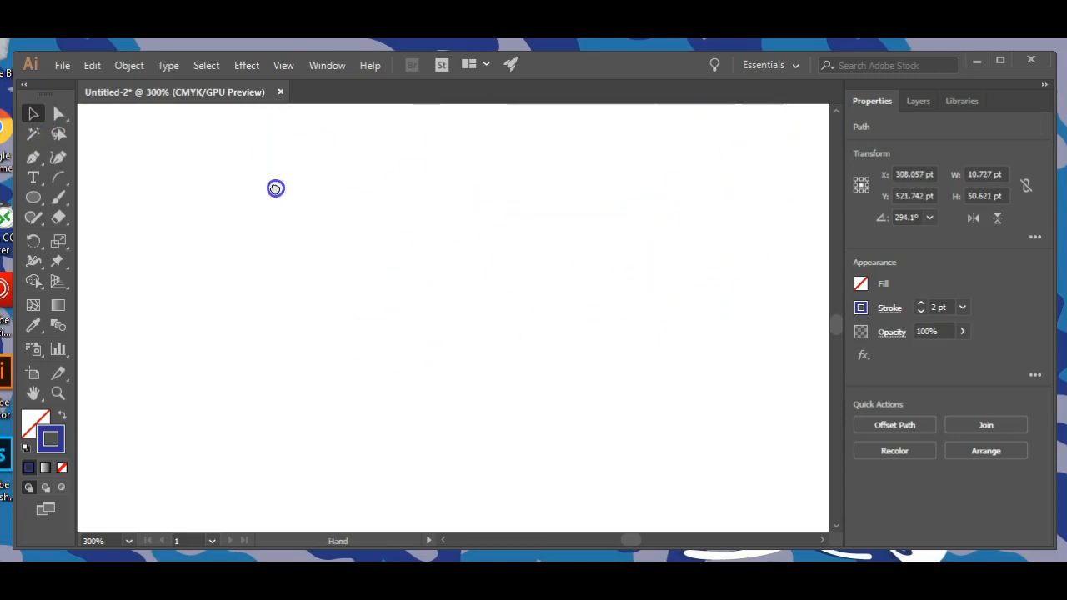
pyautogui.moveTo(328, 396); pyautogui.dragTo(231, 340)
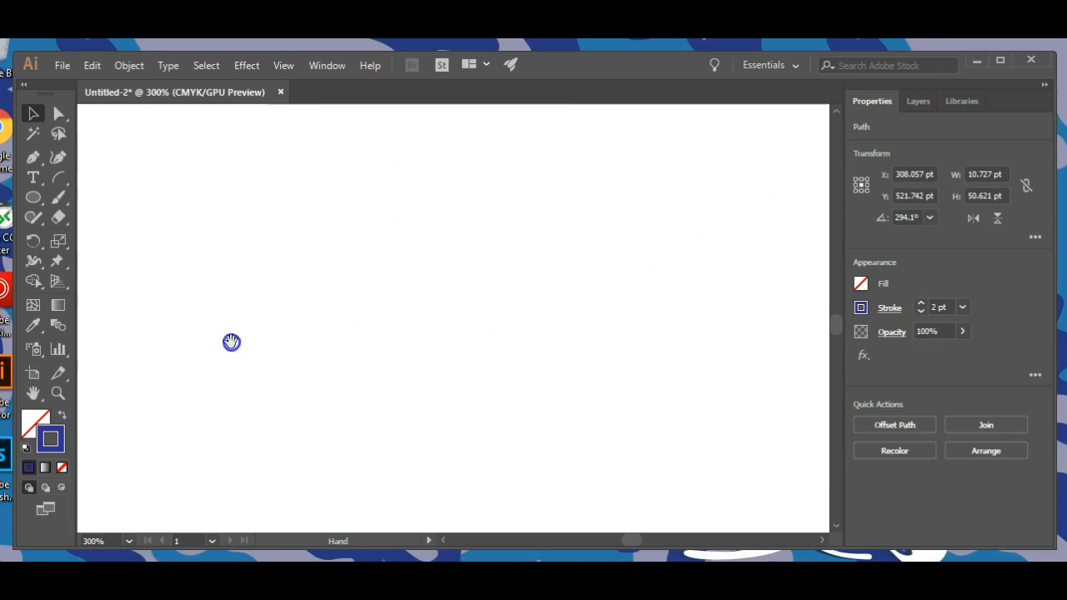
pyautogui.click(33, 158)
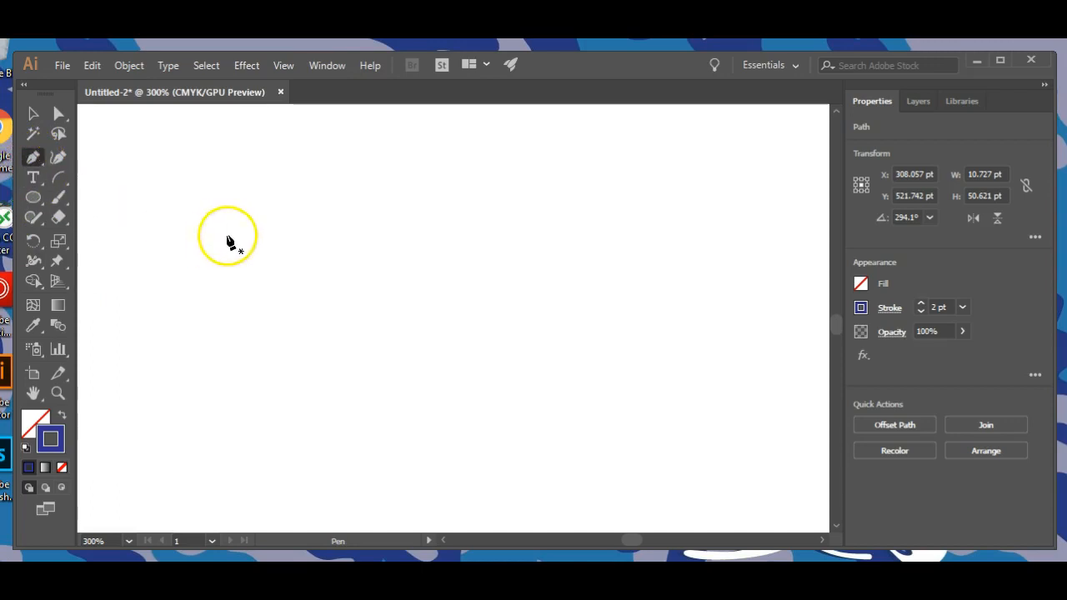
pyautogui.click(190, 190)
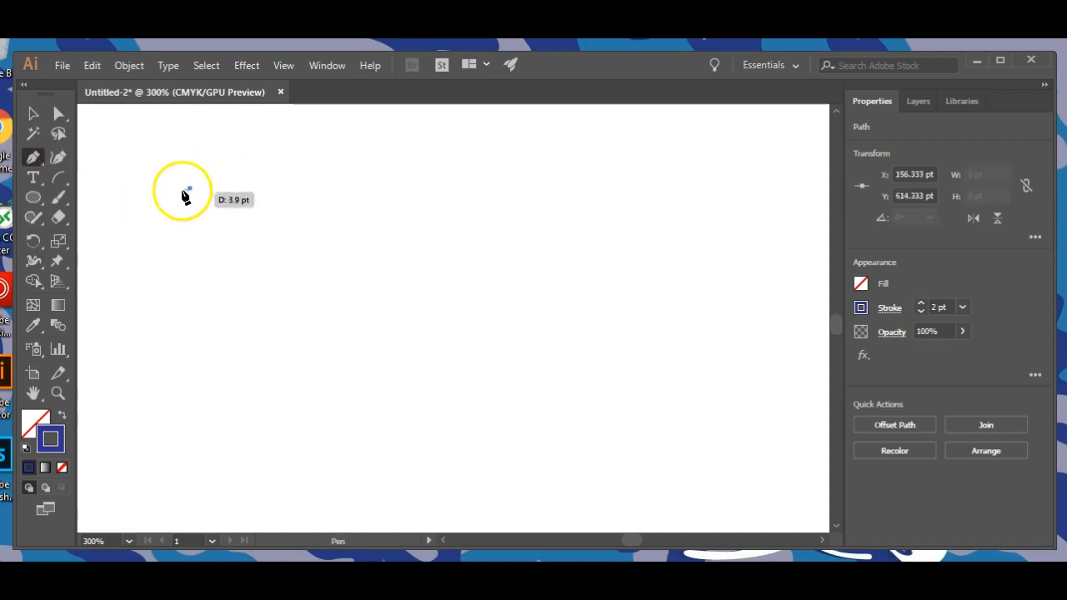
pyautogui.keyDown('shift'); pyautogui.click(342, 190); pyautogui.keyUp('shift')
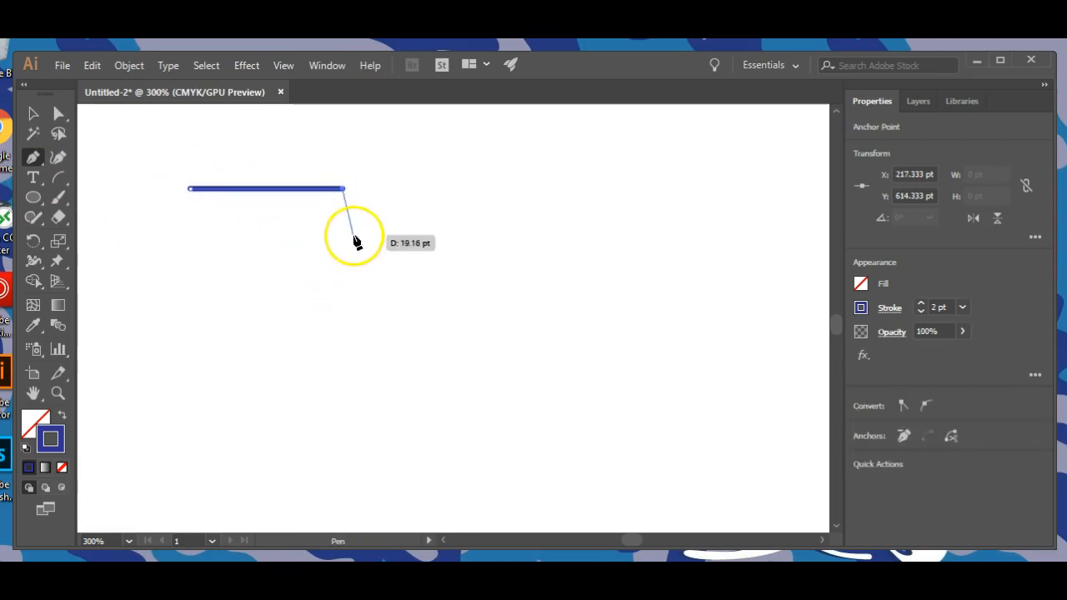
pyautogui.click(342, 308)
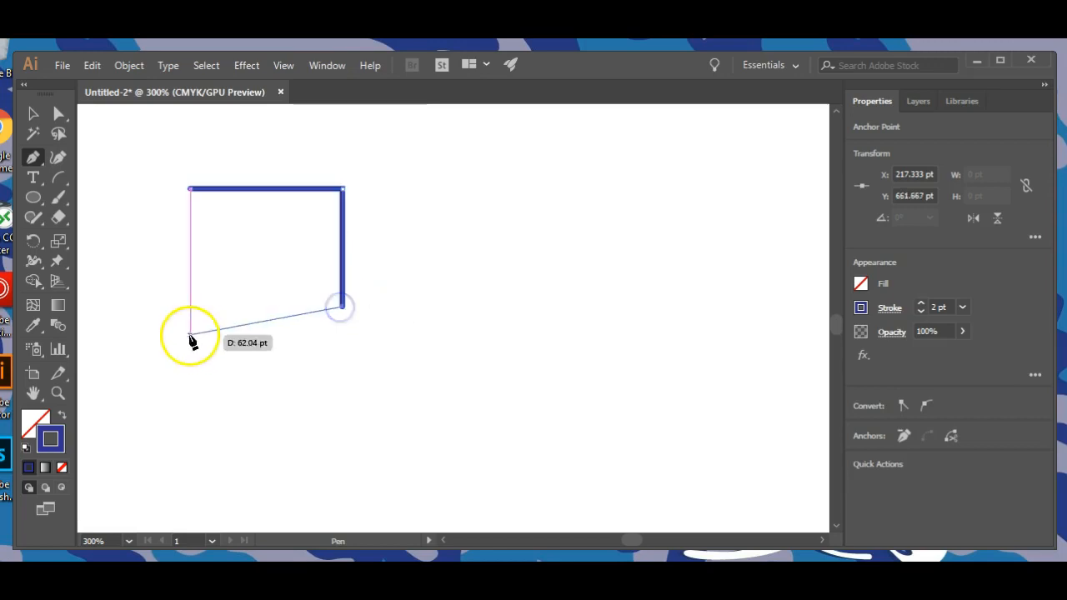
pyautogui.click(317, 386)
pyautogui.click(382, 395)
pyautogui.click(434, 302)
pyautogui.click(400, 228)
pyautogui.click(488, 211)
pyautogui.click(502, 272)
pyautogui.click(472, 329)
pyautogui.moveTo(530, 340); pyautogui.dragTo(535, 332)
pyautogui.click(555, 271)
pyautogui.click(550, 219)
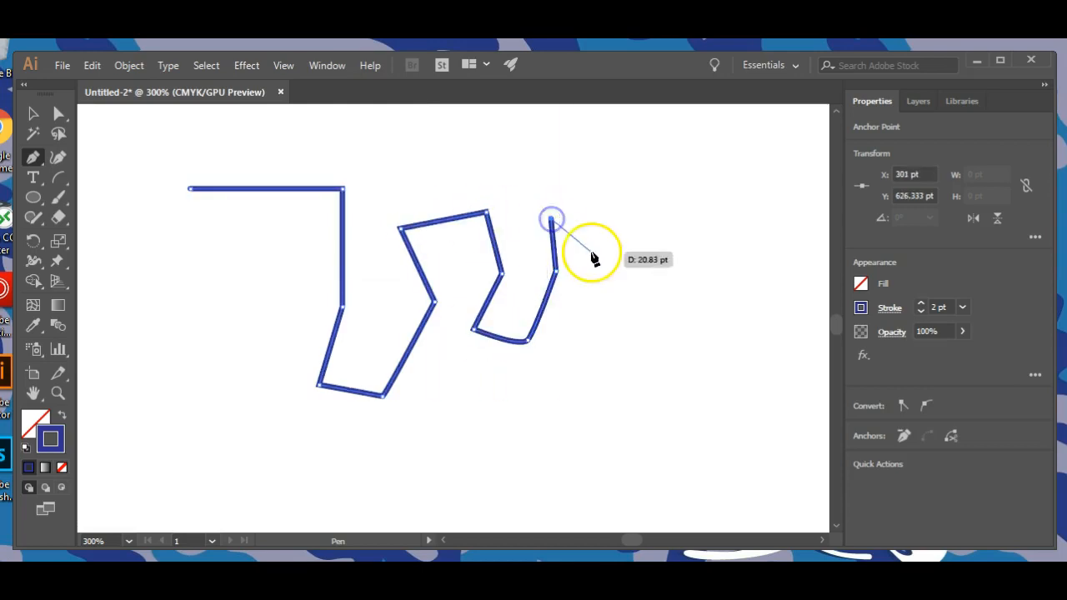
pyautogui.click(33, 114)
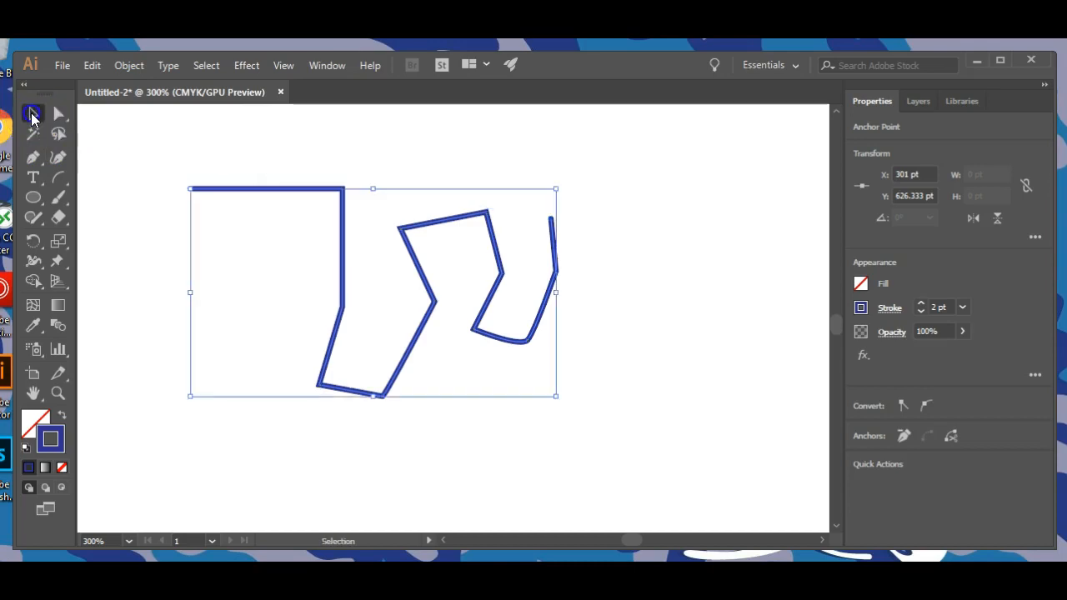
# Draw a closed five-sided polygon with the Pen tool beside the open zigzag path.
pyautogui.click(34, 157)
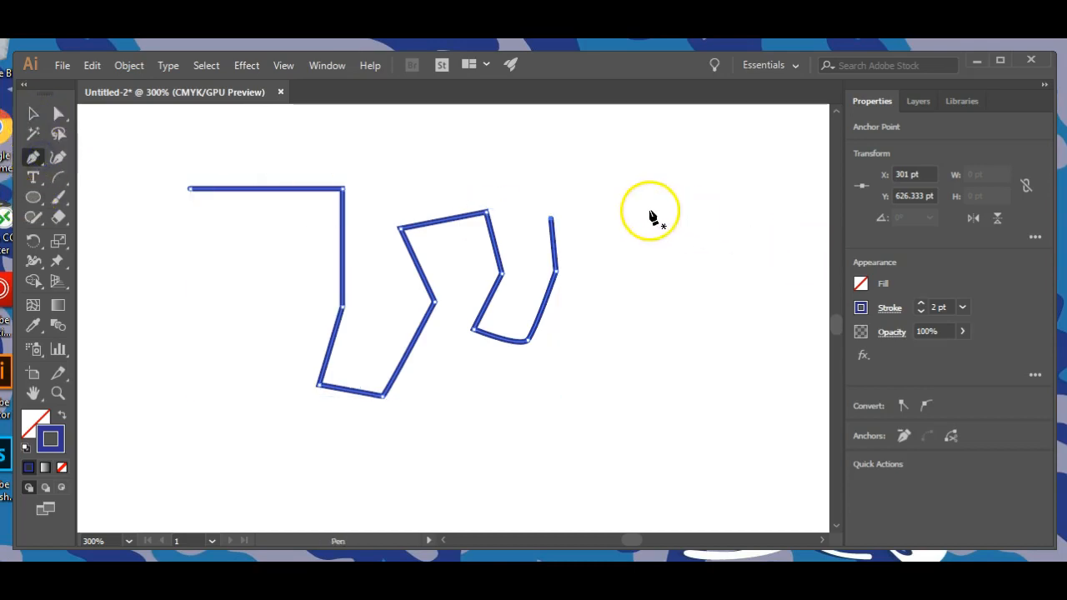
pyautogui.moveTo(649, 210); pyautogui.dragTo(660, 185)
pyautogui.click(691, 157)
pyautogui.click(786, 209)
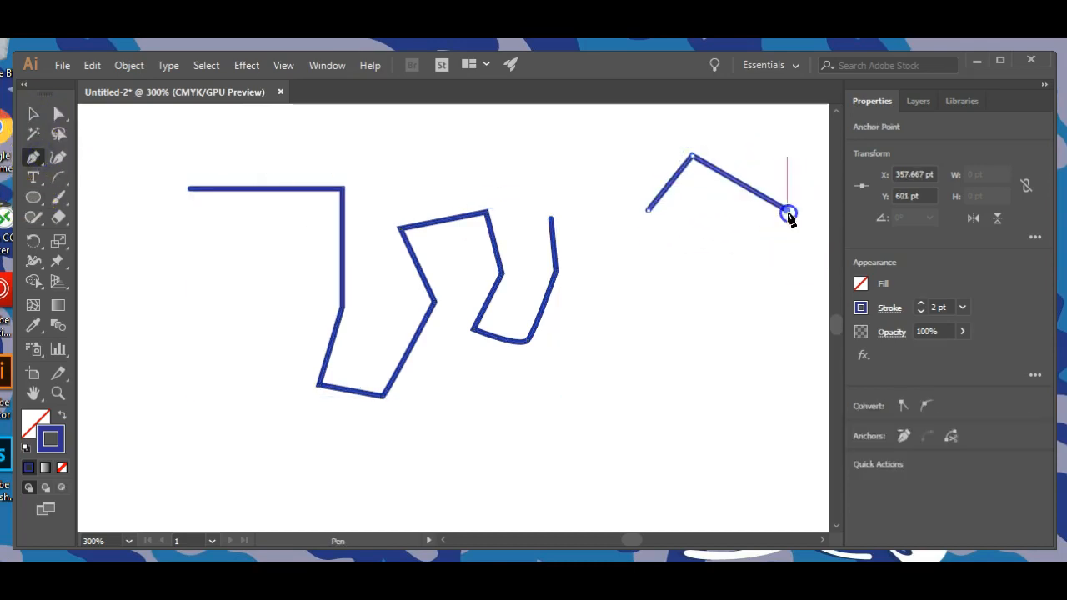
pyautogui.click(717, 318)
pyautogui.click(615, 281)
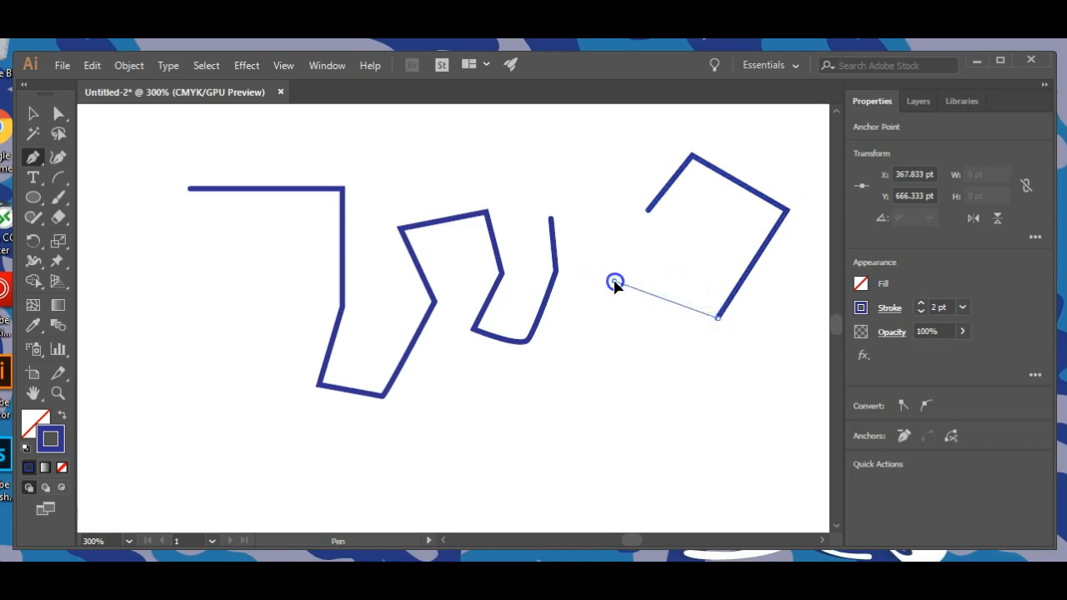
pyautogui.click(650, 210)
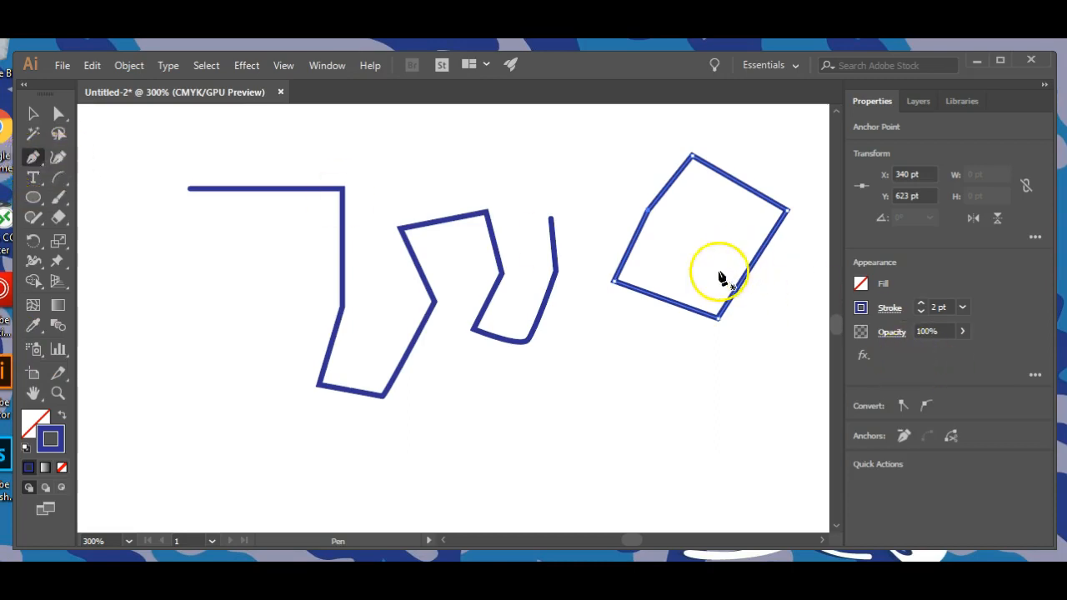
# Fill the five-sided polygon with green from the colour spectrum (C 69.41, M 0, Y 100, K 0).
pyautogui.click(35, 419)
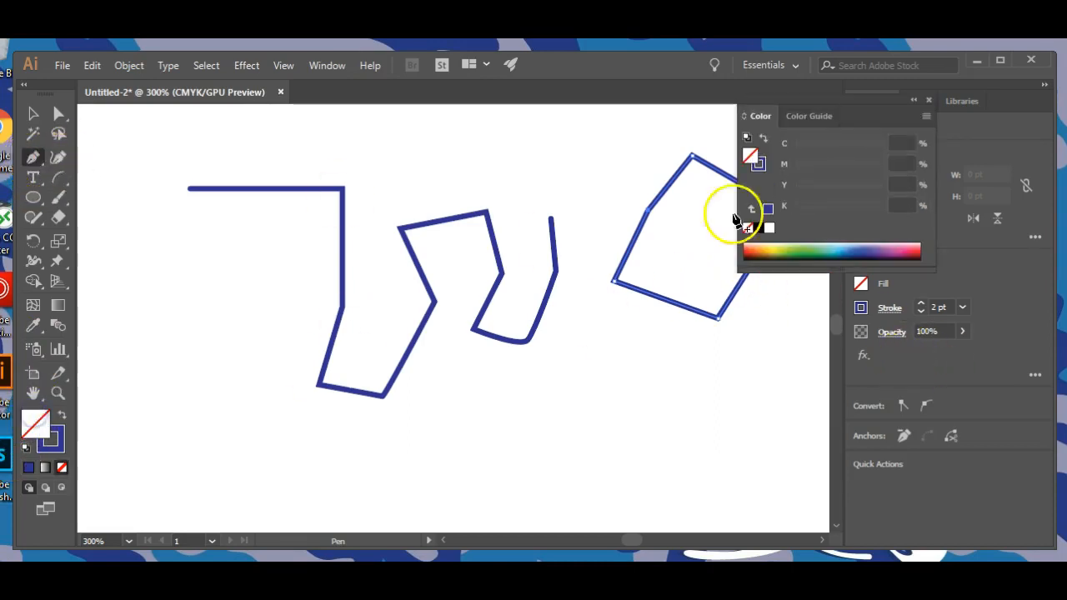
pyautogui.click(853, 248)
pyautogui.click(869, 250)
pyautogui.click(804, 250)
pyautogui.click(795, 251)
pyautogui.click(35, 115)
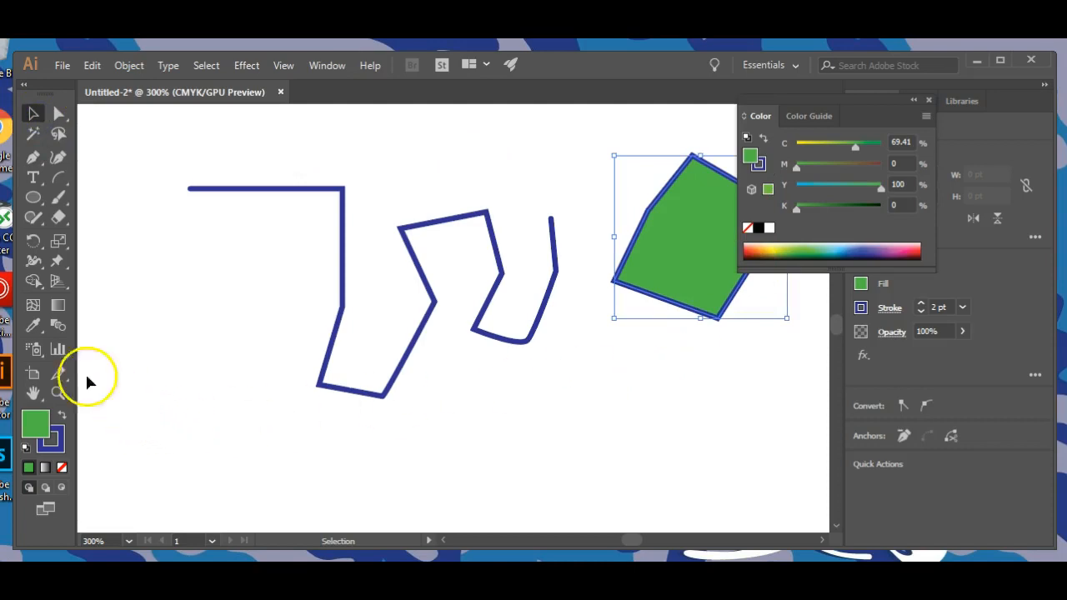
# Draw a closed, curved blob shape with the Pen tool below the zigzag path and the polygon.
pyautogui.click(32, 160)
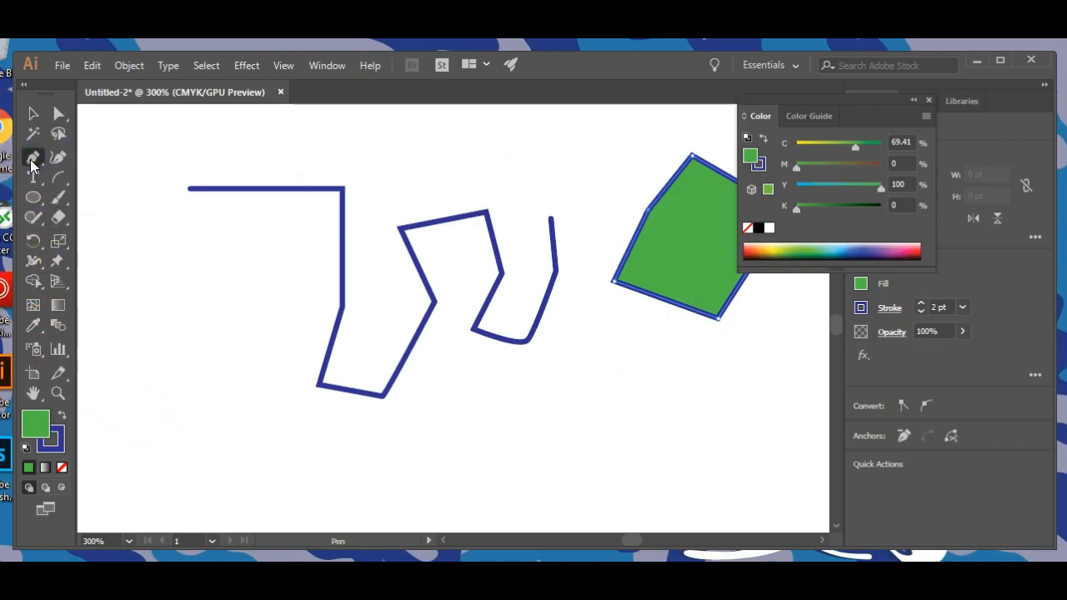
pyautogui.click(508, 454)
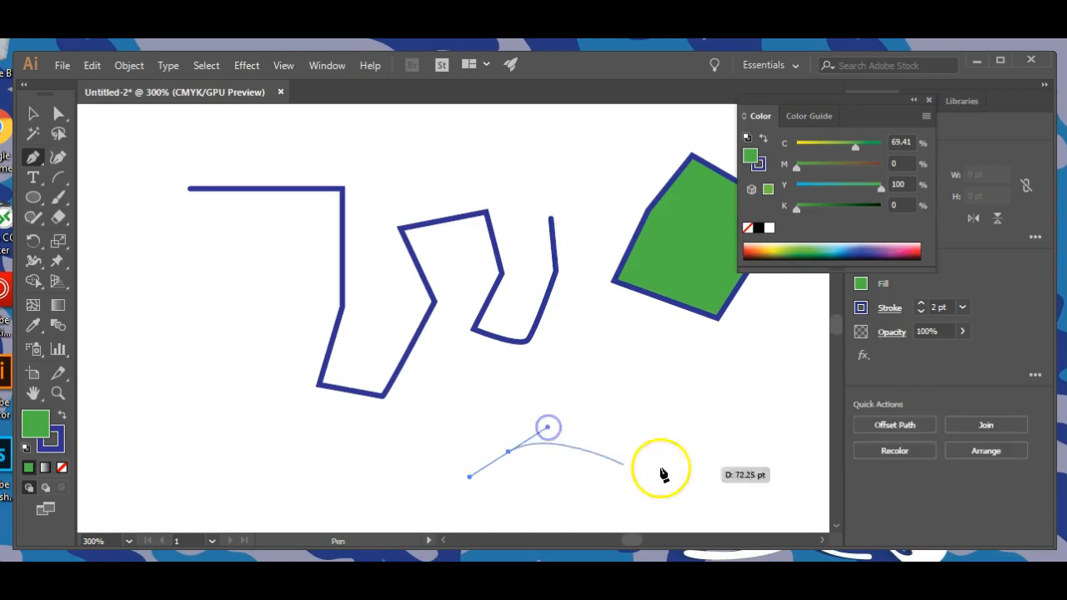
pyautogui.click(630, 467)
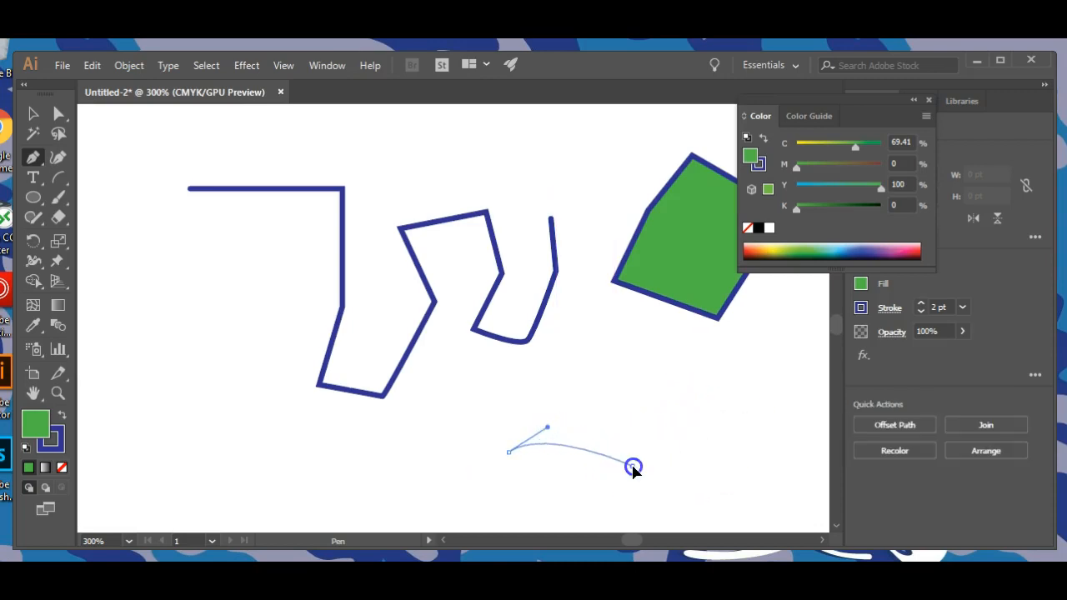
pyautogui.moveTo(651, 493); pyautogui.dragTo(521, 438)
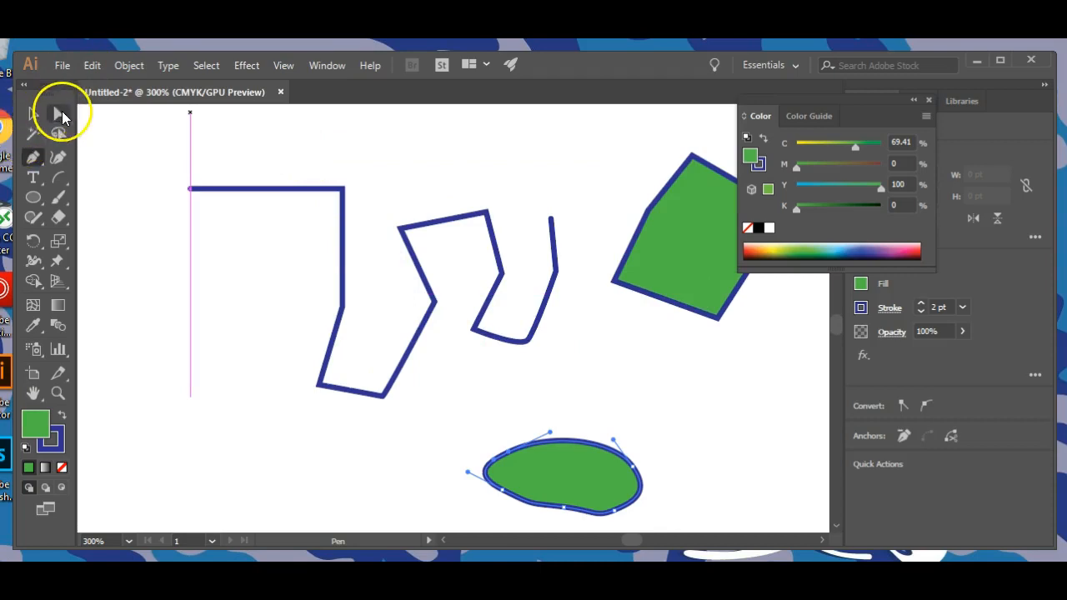
# Reshape the green blob into a larger rounded form by moving its upper anchor points and adjusting their direction handles.
pyautogui.click(58, 116)
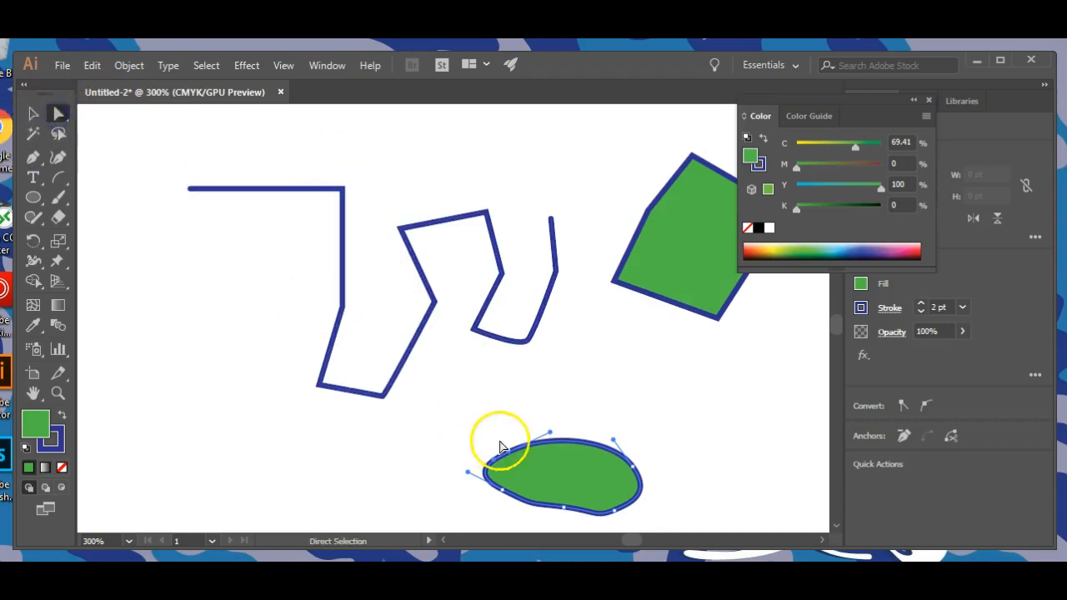
pyautogui.click(489, 497)
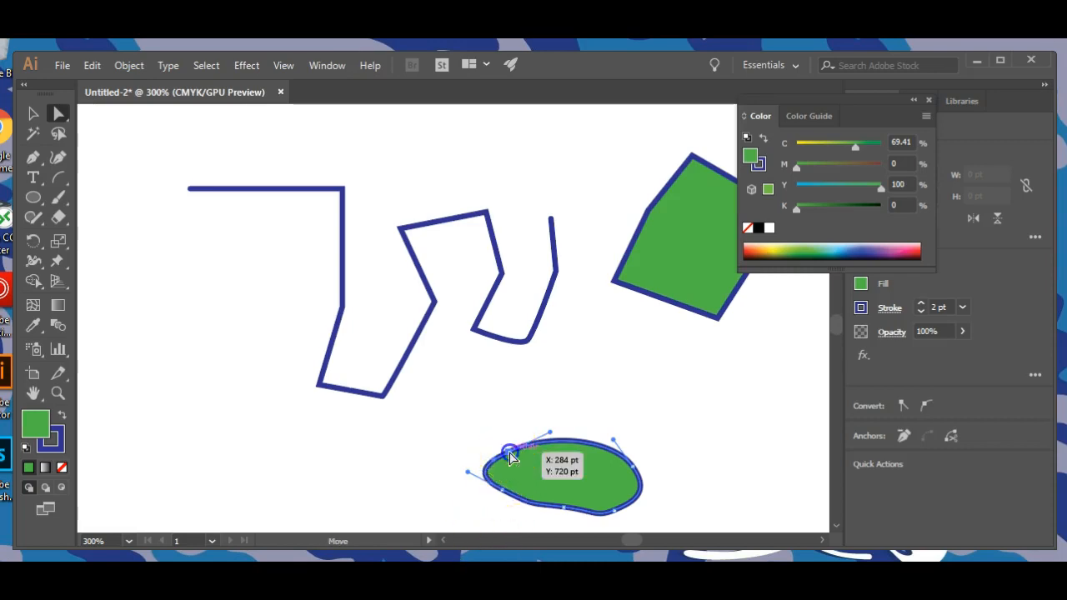
pyautogui.moveTo(510, 454); pyautogui.dragTo(533, 386)
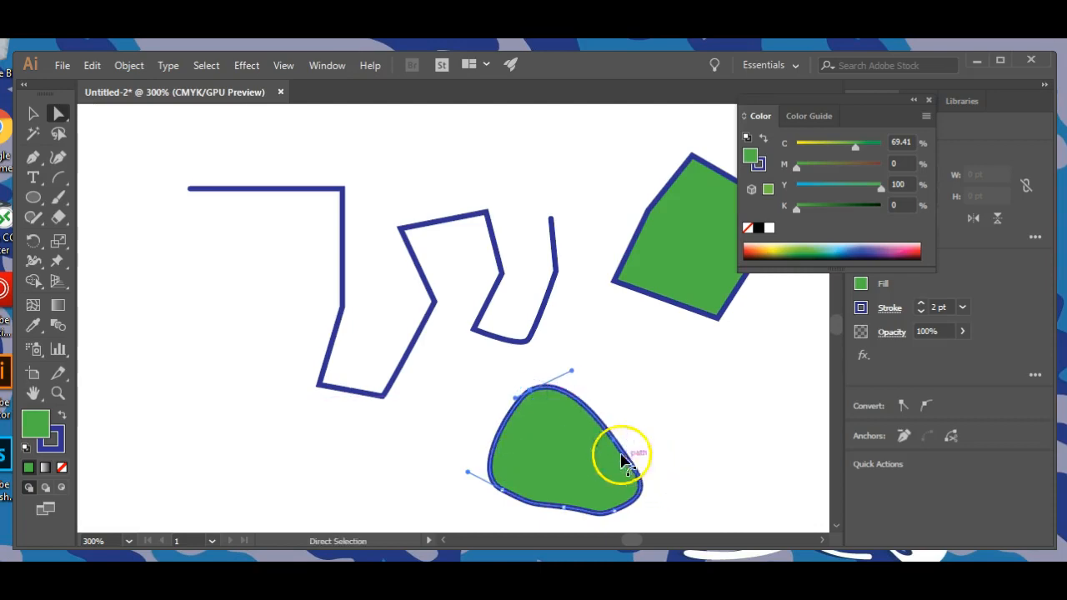
pyautogui.moveTo(574, 372); pyautogui.dragTo(589, 393)
pyautogui.moveTo(513, 390); pyautogui.dragTo(534, 379)
pyautogui.moveTo(631, 456); pyautogui.dragTo(665, 425)
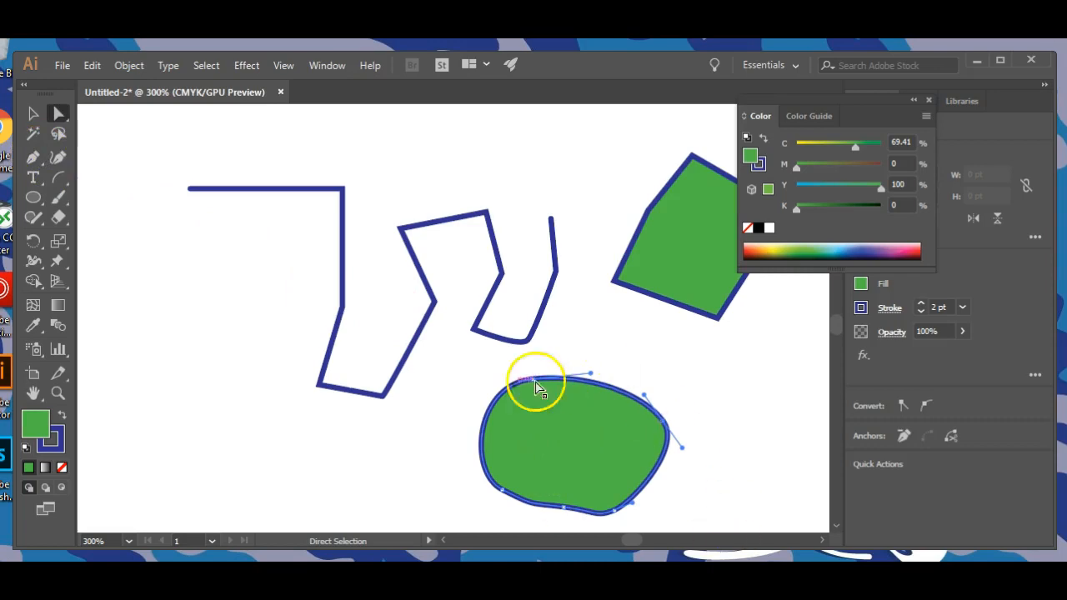
# Add extra anchor points along the upper, left and lower edges of the green blob with the Add Anchor Point tool.
pyautogui.click(31, 160)
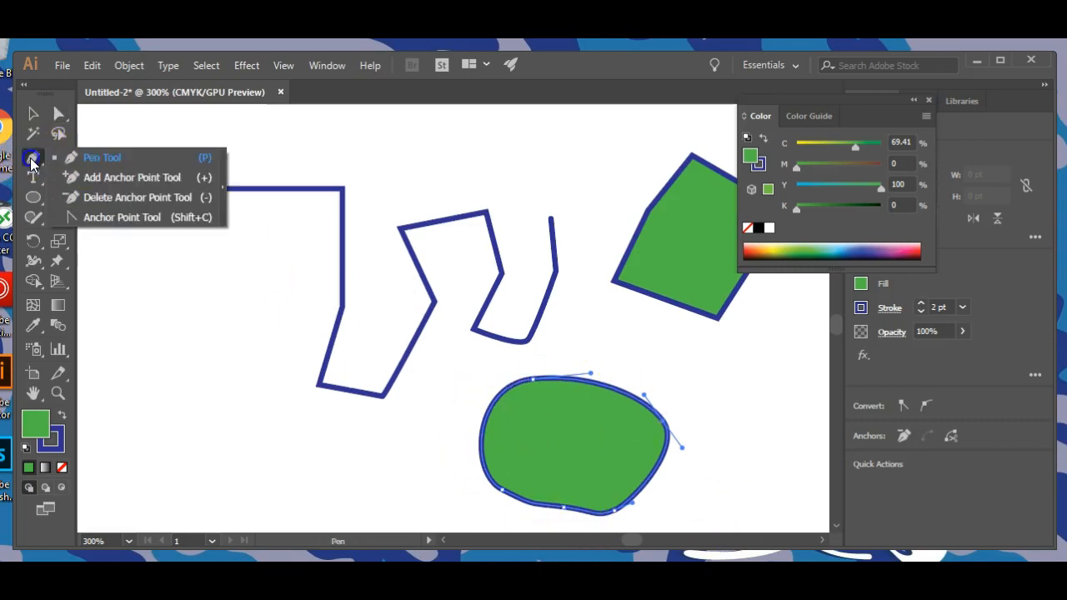
pyautogui.click(103, 184)
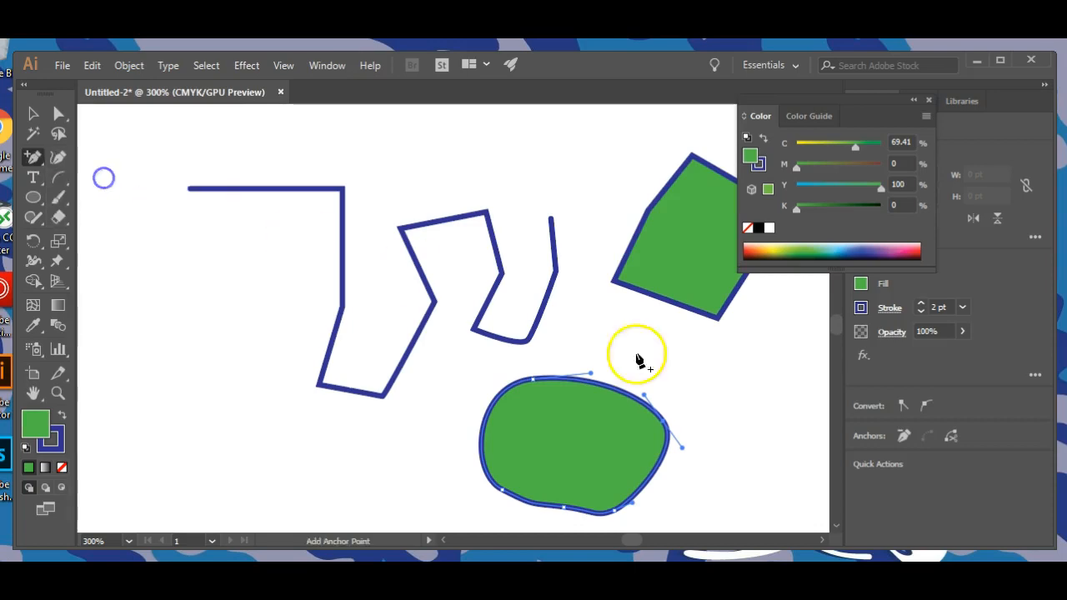
pyautogui.click(609, 388)
pyautogui.click(499, 396)
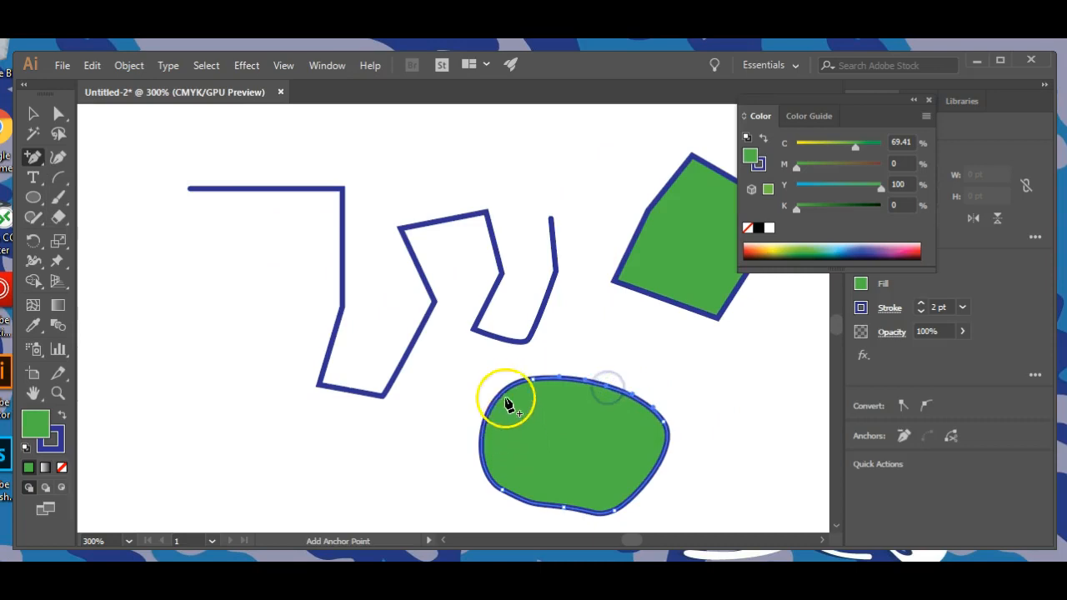
pyautogui.click(482, 439)
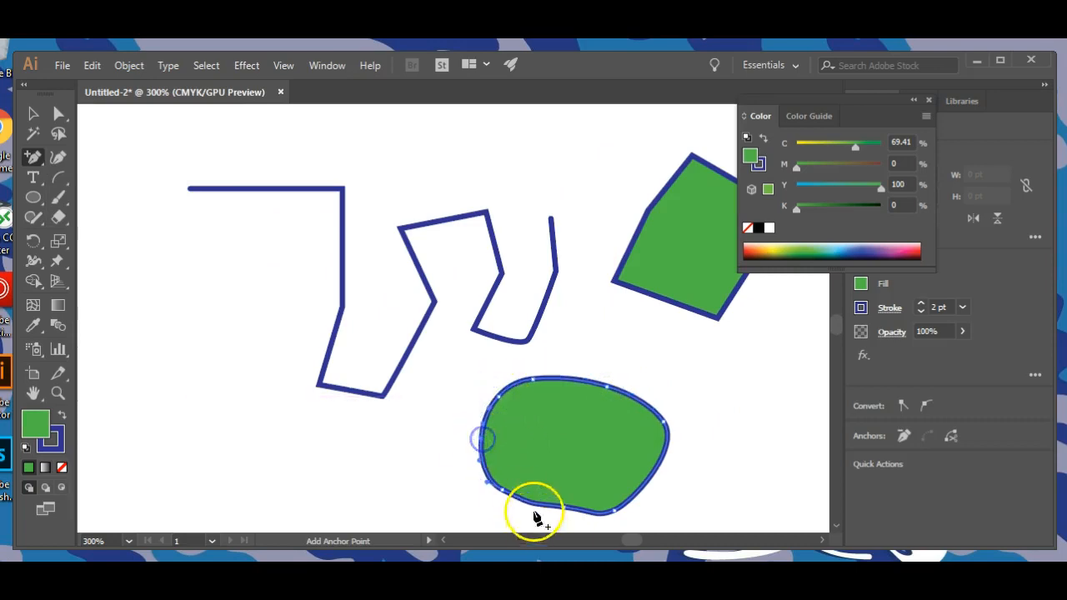
pyautogui.click(584, 511)
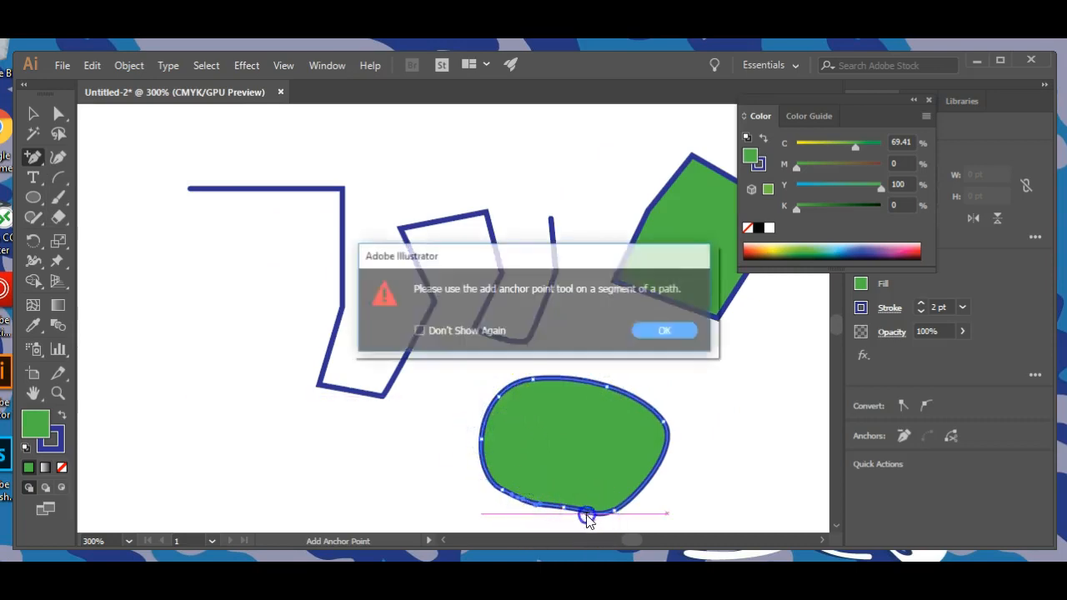
pyautogui.click(670, 331)
# Reshape the green blob into a star-like form by moving anchor points on its upper-left, right, bottom and lower-left edges inward.
pyautogui.click(58, 113)
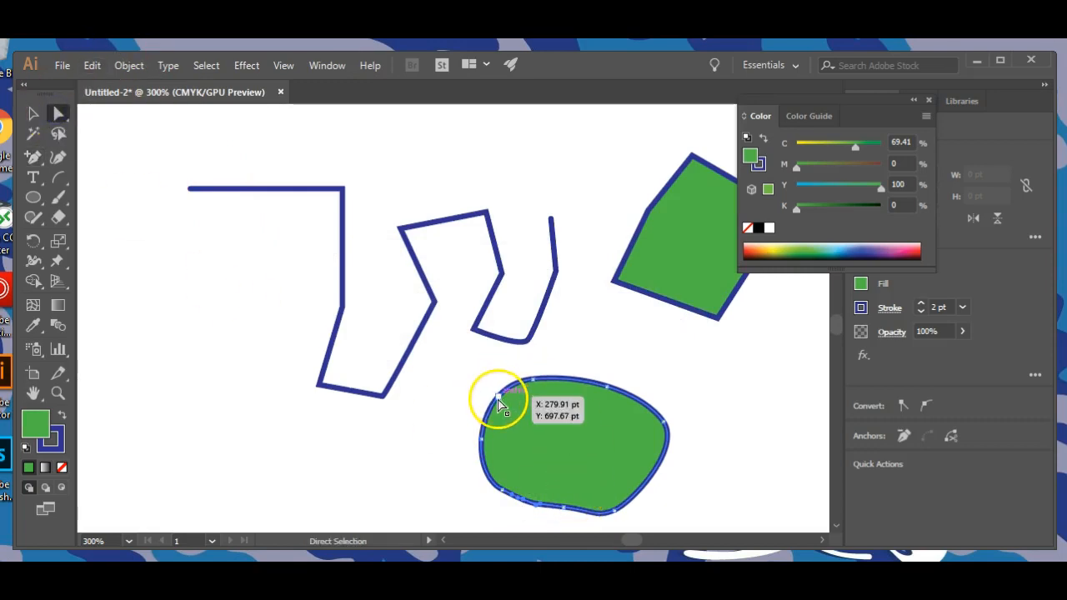
pyautogui.moveTo(502, 403); pyautogui.dragTo(543, 428)
pyautogui.click(643, 436)
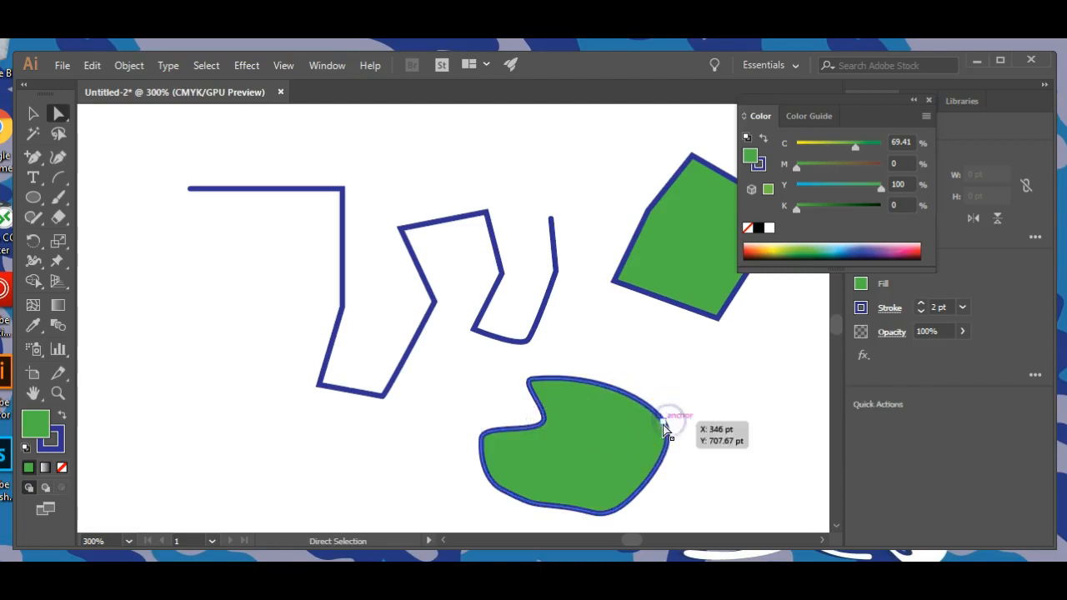
pyautogui.moveTo(664, 424); pyautogui.dragTo(583, 429)
pyautogui.click(553, 515)
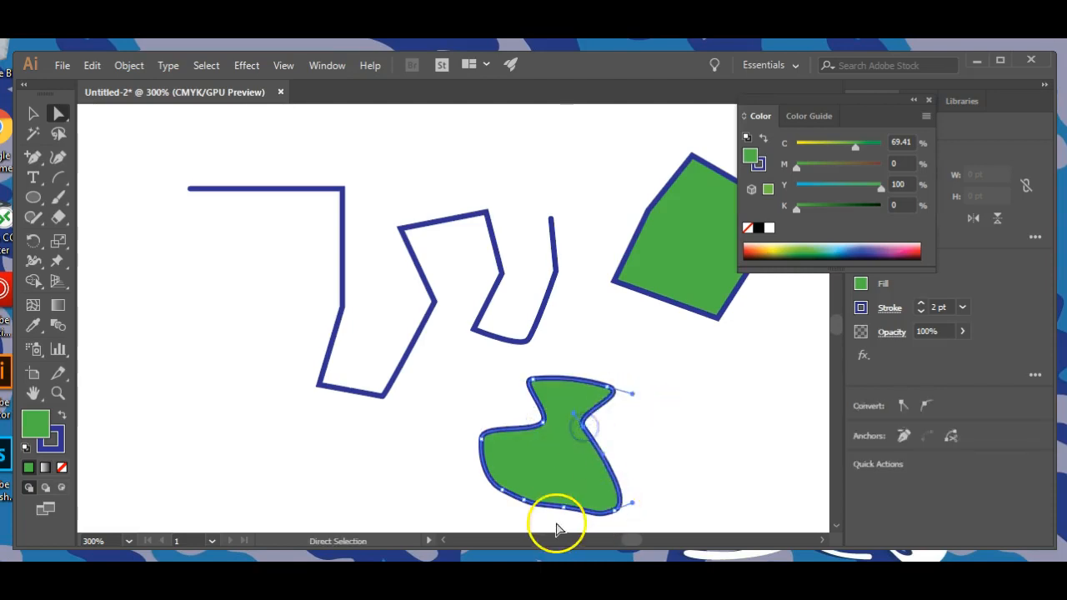
pyautogui.moveTo(564, 508); pyautogui.dragTo(570, 478)
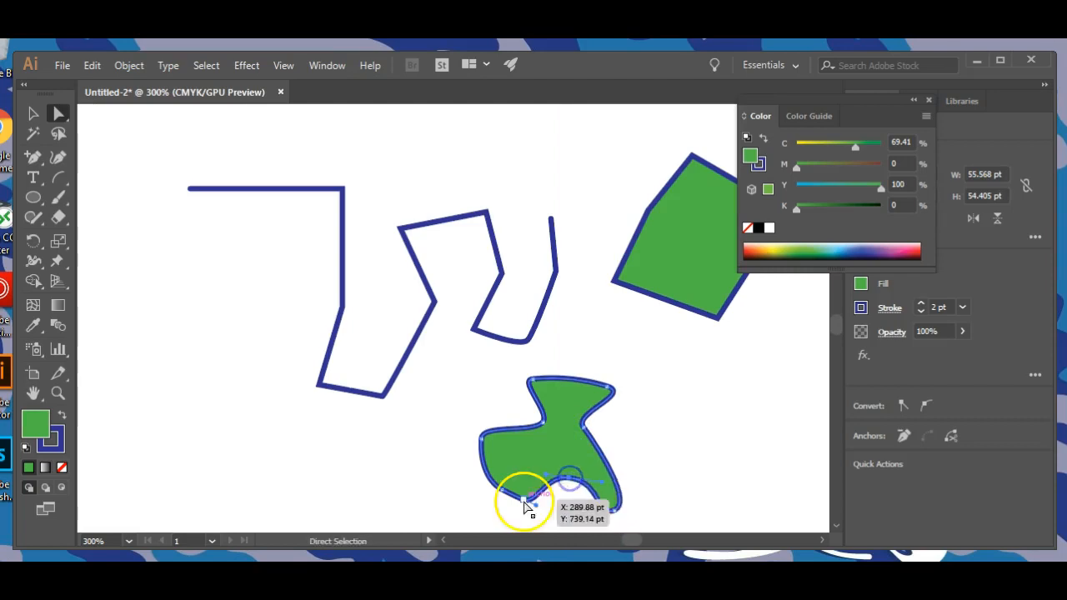
pyautogui.moveTo(502, 493); pyautogui.dragTo(518, 460)
pyautogui.click(648, 453)
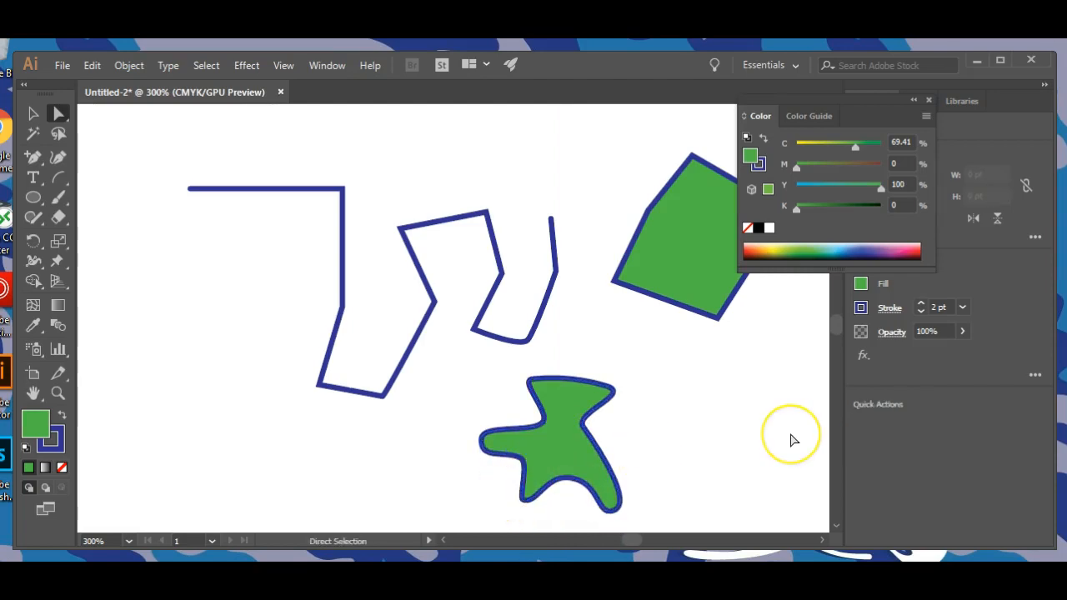